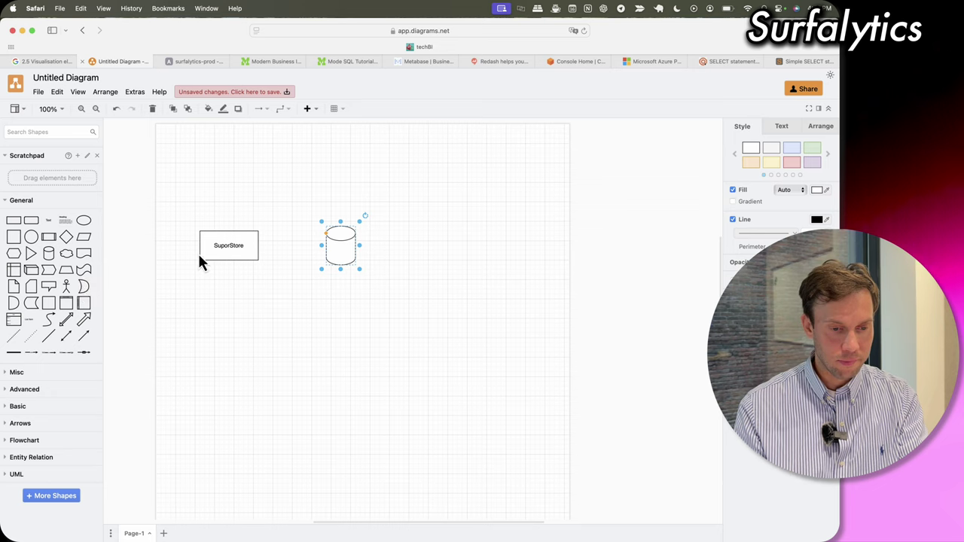
Connect the SuporStore box to the database cylinder with an arrow and place an ELT text label above it.
left_click_drag(275, 256, 340, 247)
left_click(380, 256)
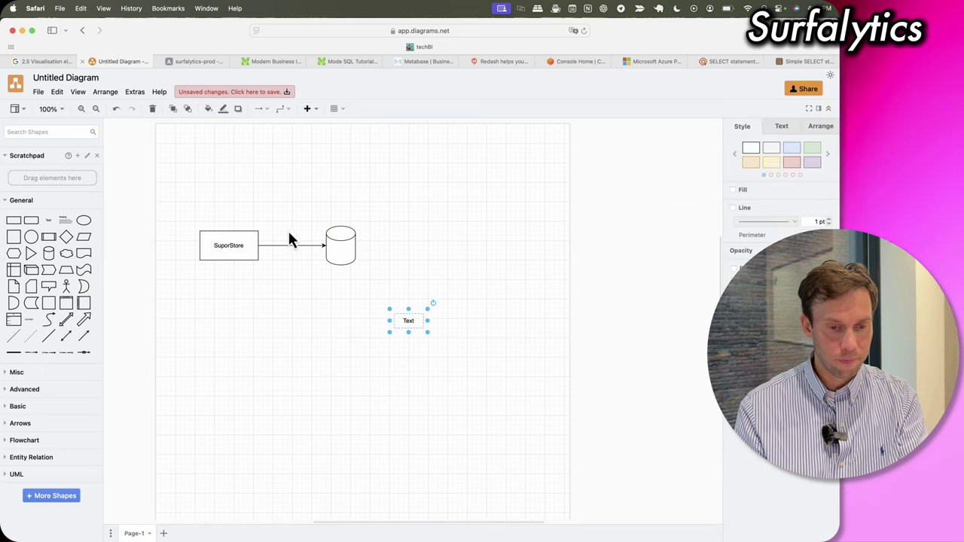
double_click(408, 321)
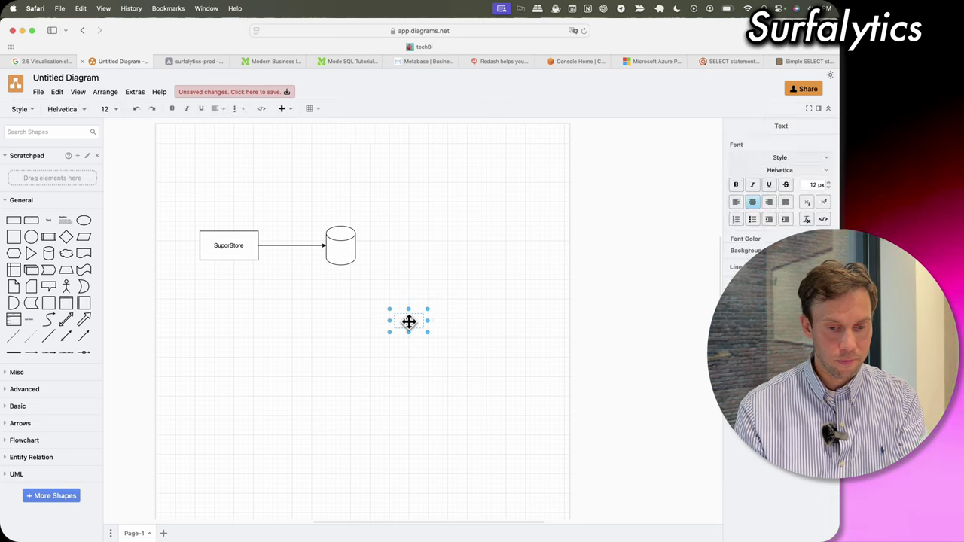
left_click(345, 284)
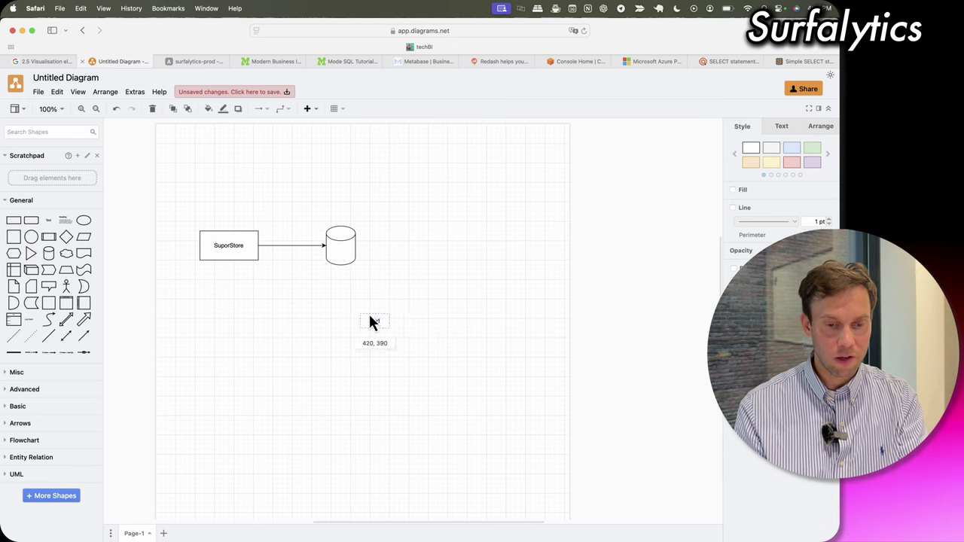
left_click_drag(299, 231, 293, 227)
double_click(293, 227)
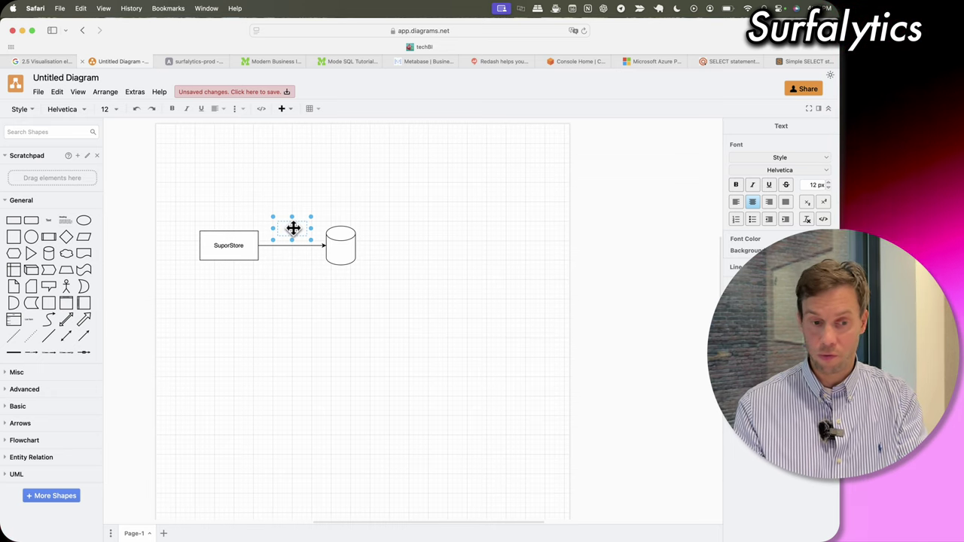
type("ELT")
left_click(299, 287)
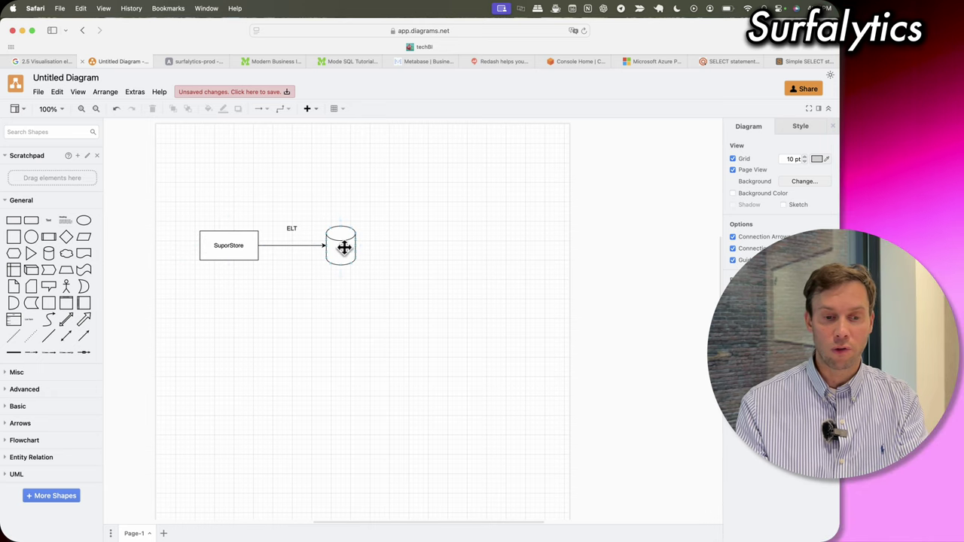
Change the arrow's text label to EL and move it slightly closer to the arrow.
double_click(304, 228)
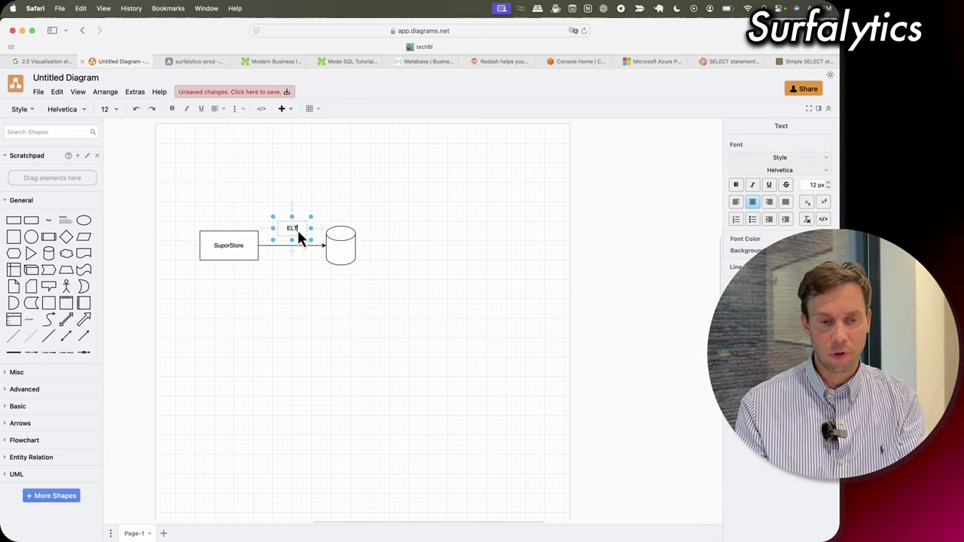
type("EL")
left_click(307, 311)
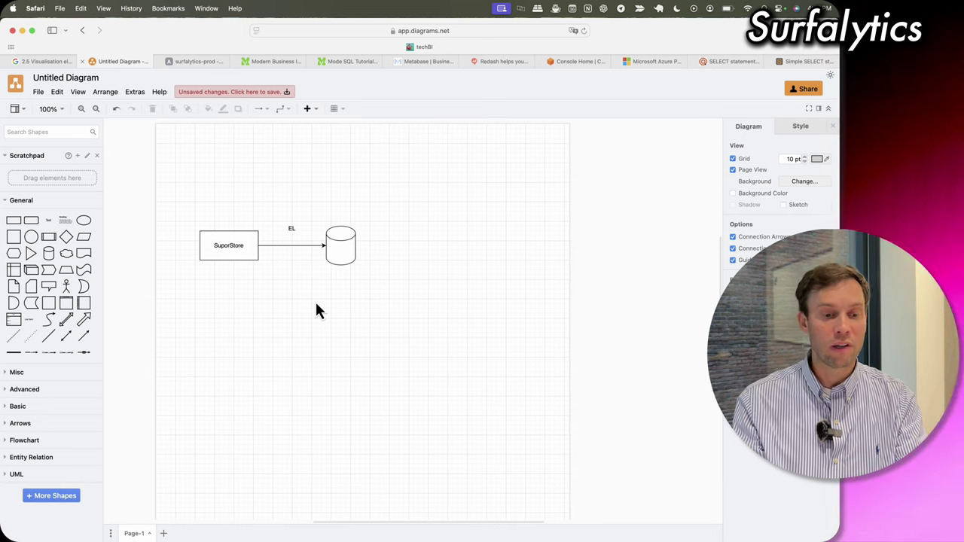
left_click(289, 231)
left_click_drag(288, 232, 287, 232)
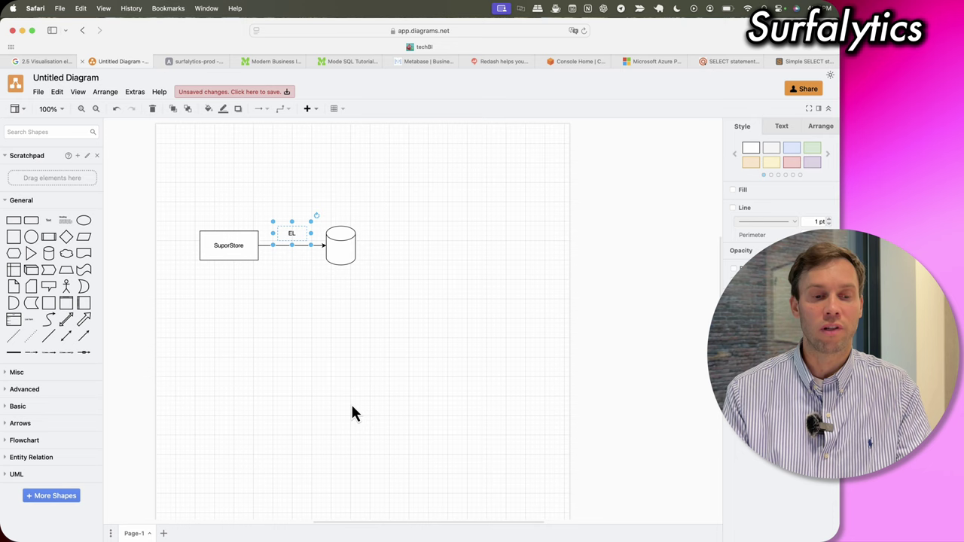
Add a rounded rectangle to the right of the database cylinder and label it BI tool.
left_click(344, 249)
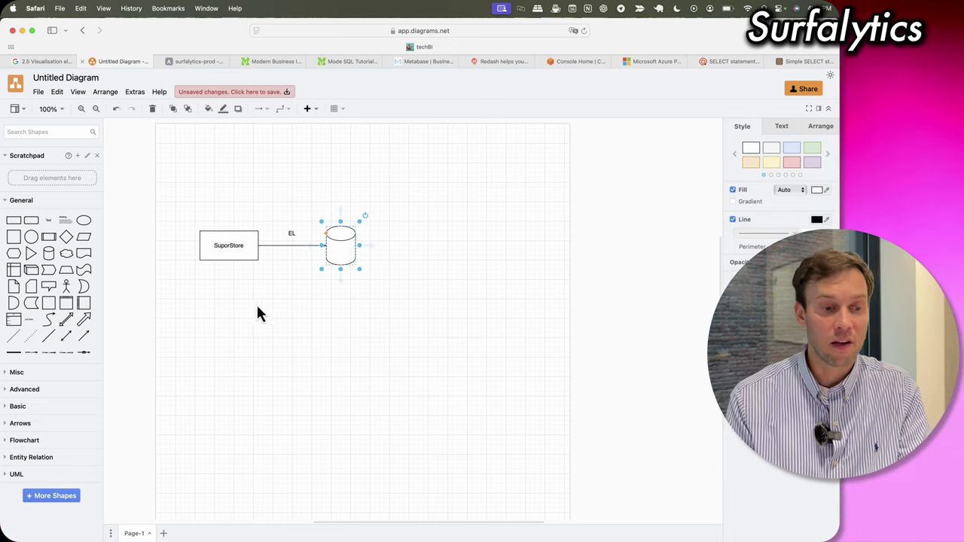
left_click_drag(31, 222, 391, 230)
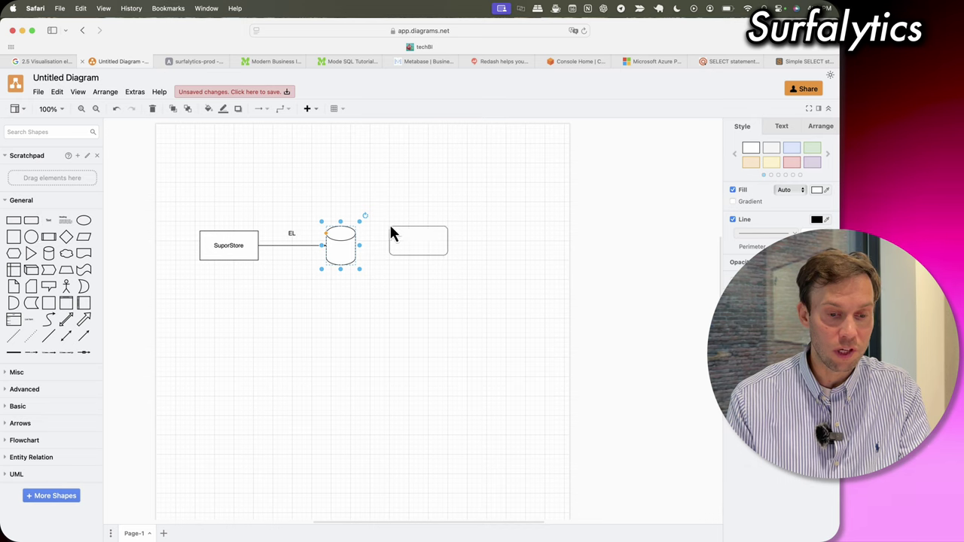
double_click(413, 243)
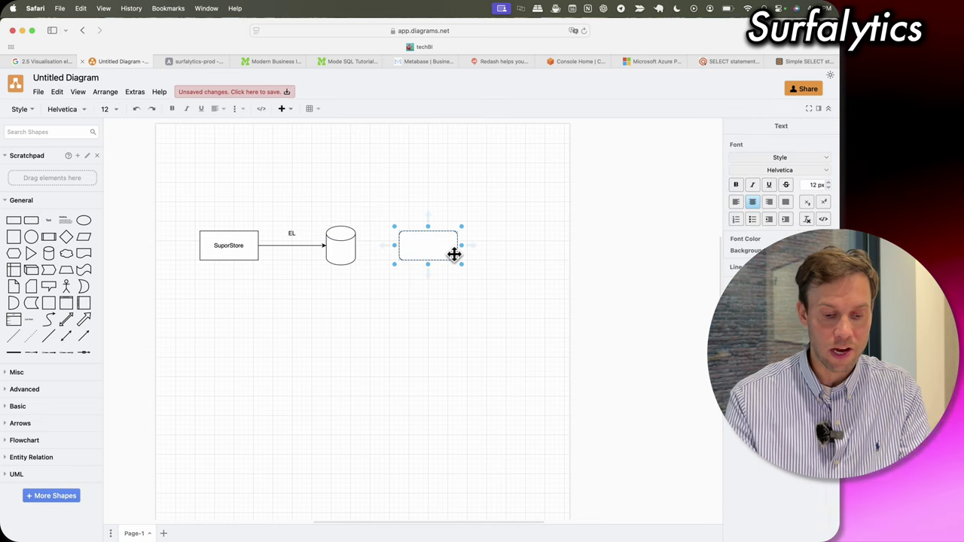
type("BI tool")
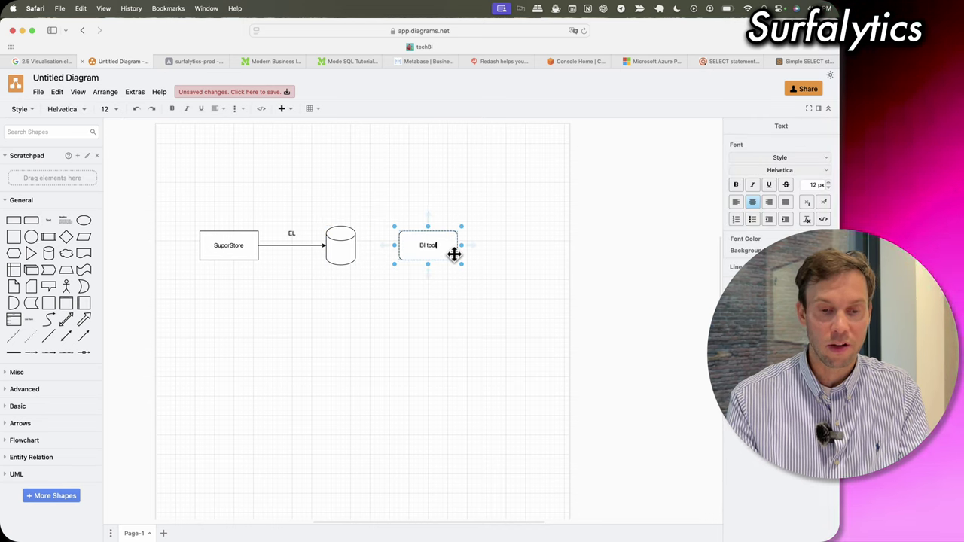
left_click(473, 463)
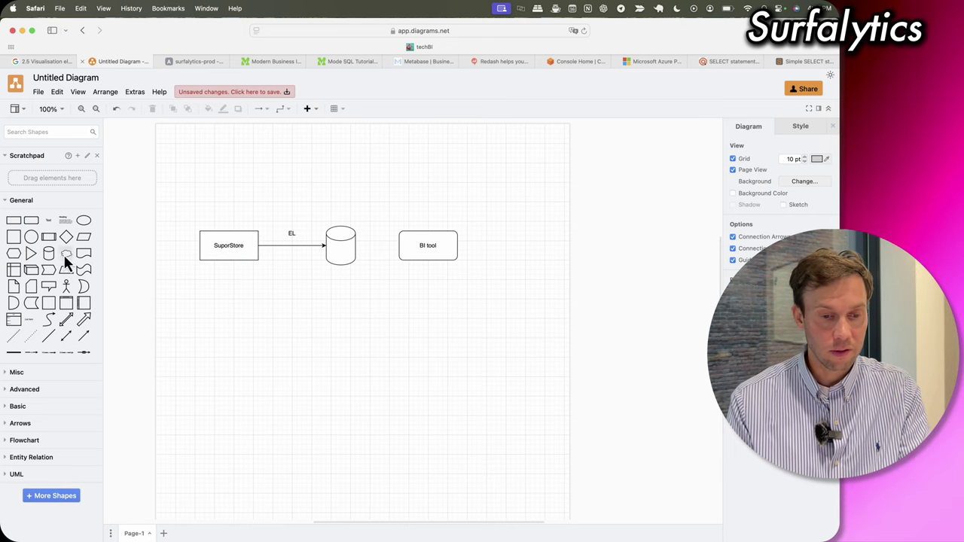
Add a cloud shape, enlarge it and place it behind the database cylinder and the BI tool box so it encloses both.
left_click_drag(66, 253, 303, 185)
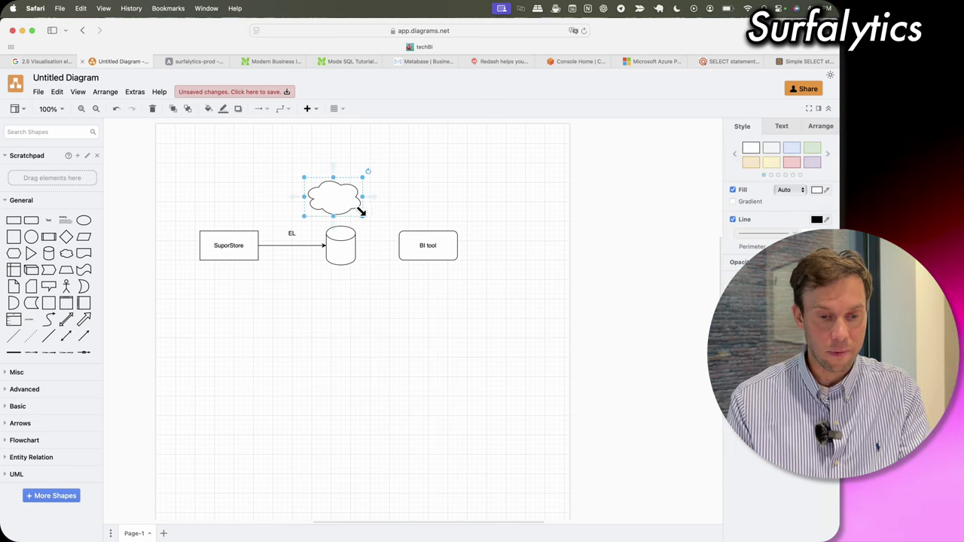
left_click_drag(416, 256, 497, 302)
right_click(432, 268)
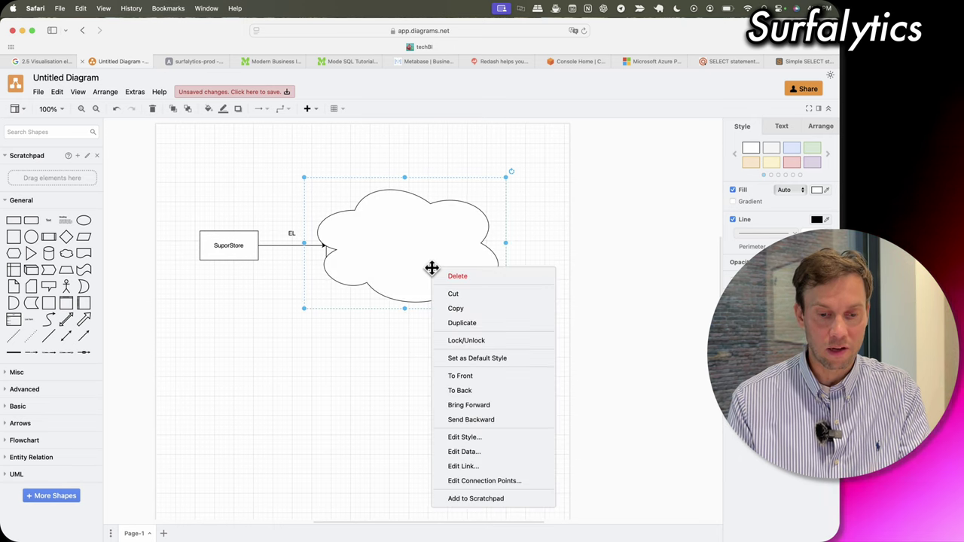
left_click(502, 393)
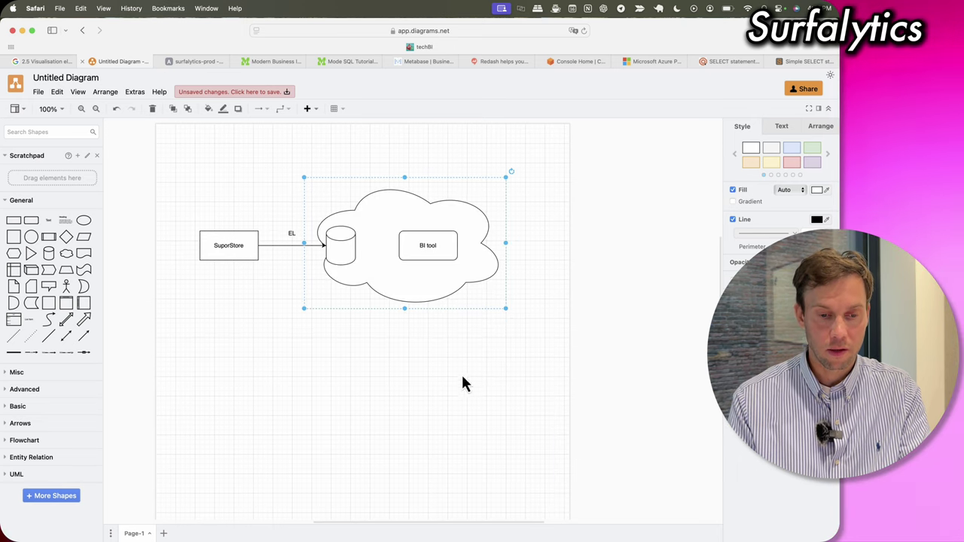
left_click_drag(409, 288, 391, 300)
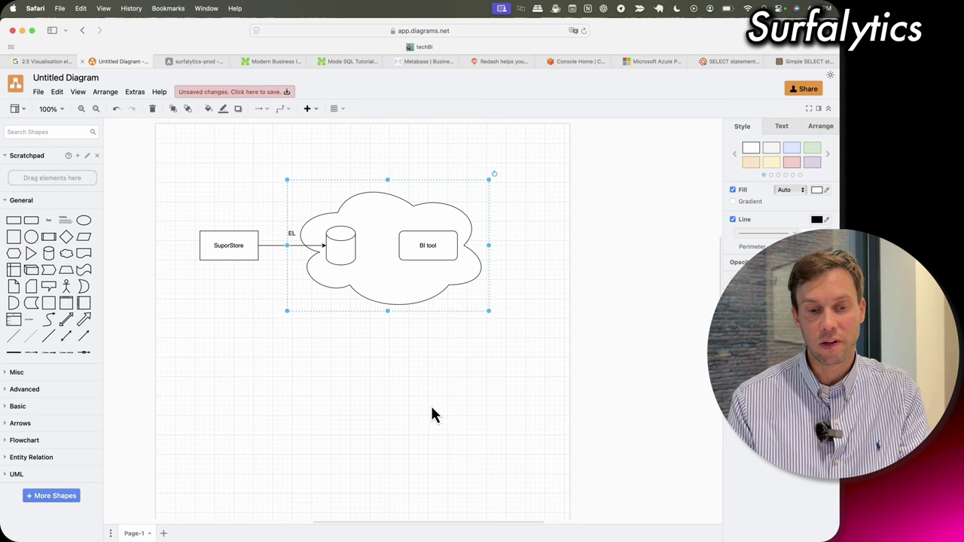
Draw a connector arrow from the BI tool box to the database cylinder.
left_click(432, 415)
left_click(416, 249)
left_click_drag(389, 252, 343, 247)
left_click(409, 400)
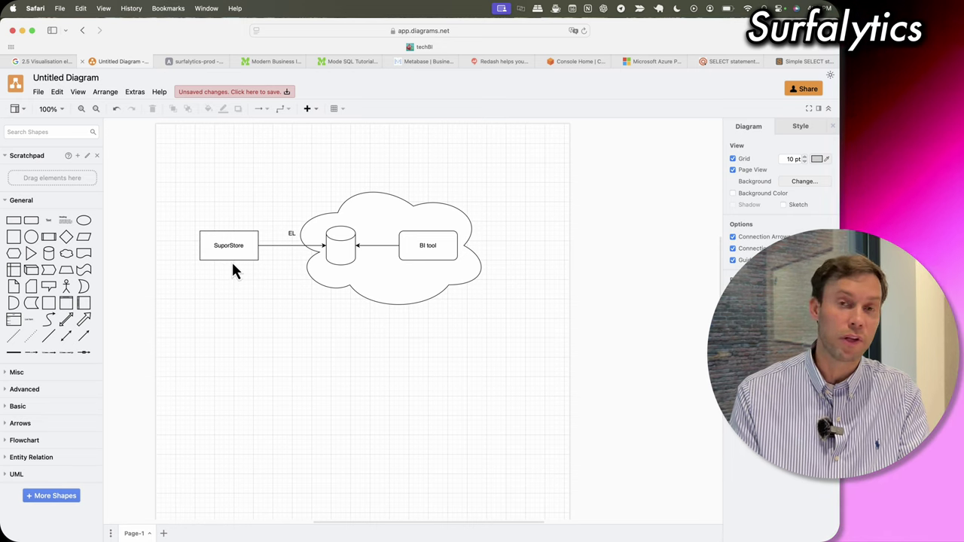
mouse_move(229, 245)
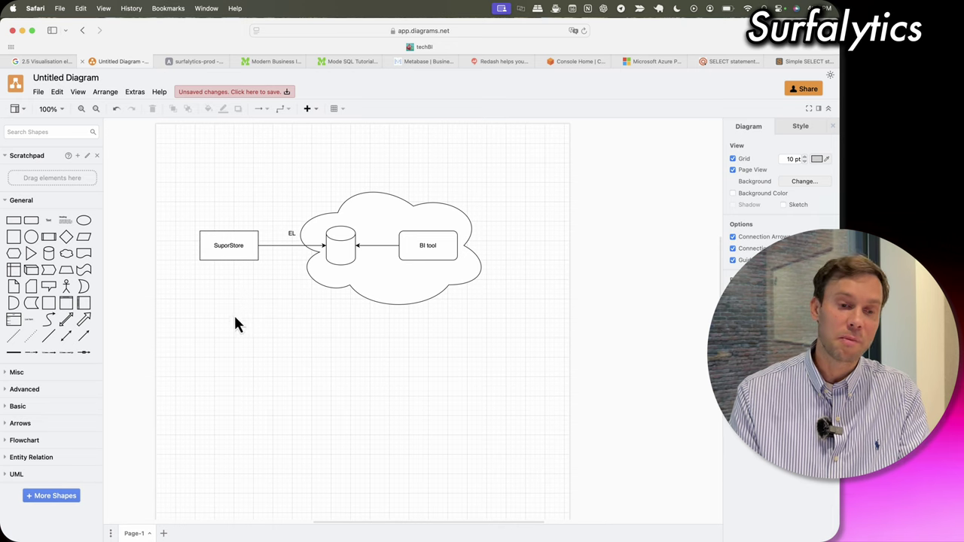
mouse_move(344, 244)
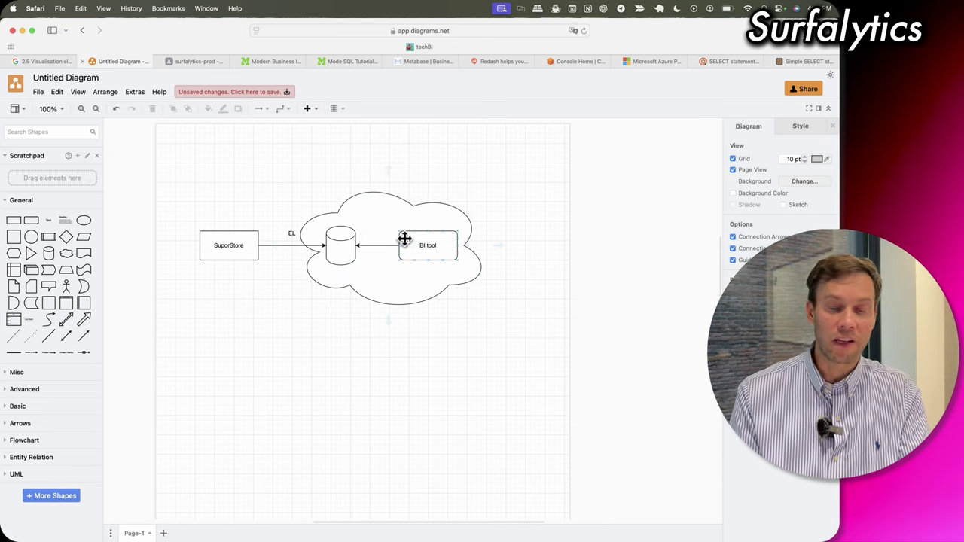
mouse_move(428, 249)
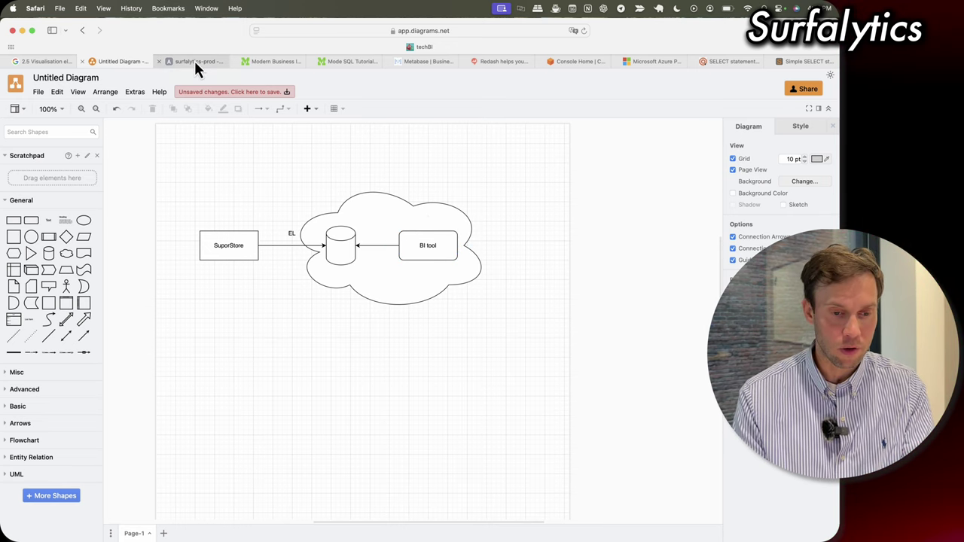
Switch to the surfalytics-prod database in the Azure portal and go up to the Azure Database for PostgreSQL servers list.
left_click(194, 61)
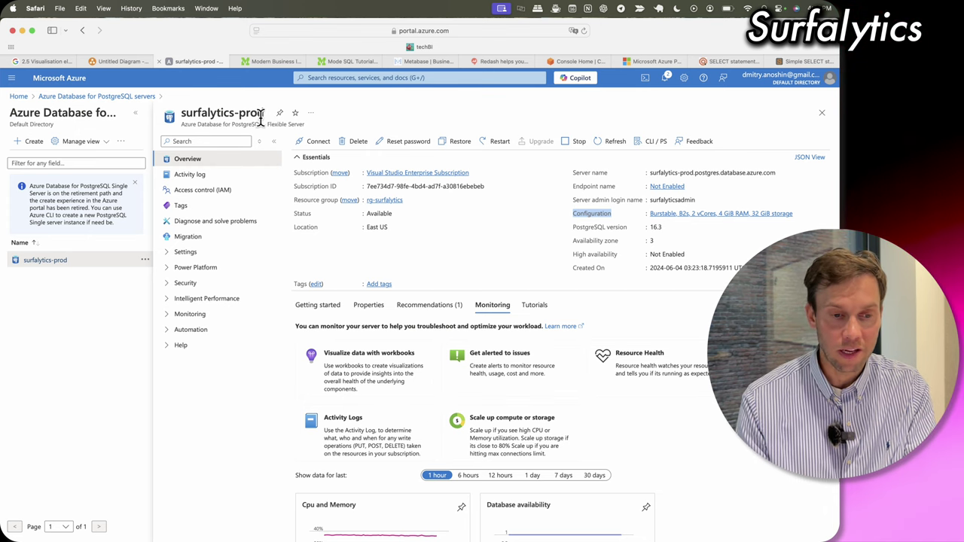
left_click(127, 98)
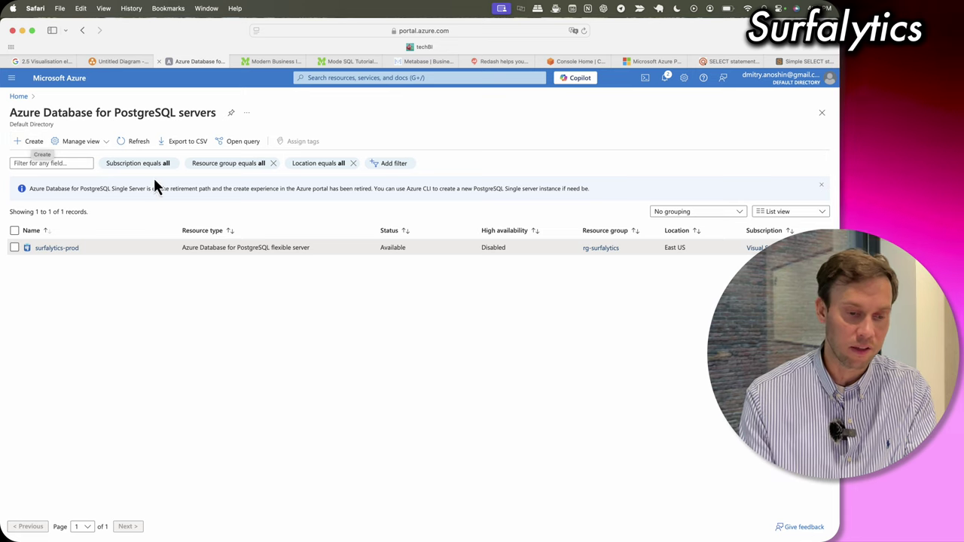
Search the Azure portal for Power BI, open Power BI Embedded and try to create a capacity.
left_click(340, 78)
type("Power BI")
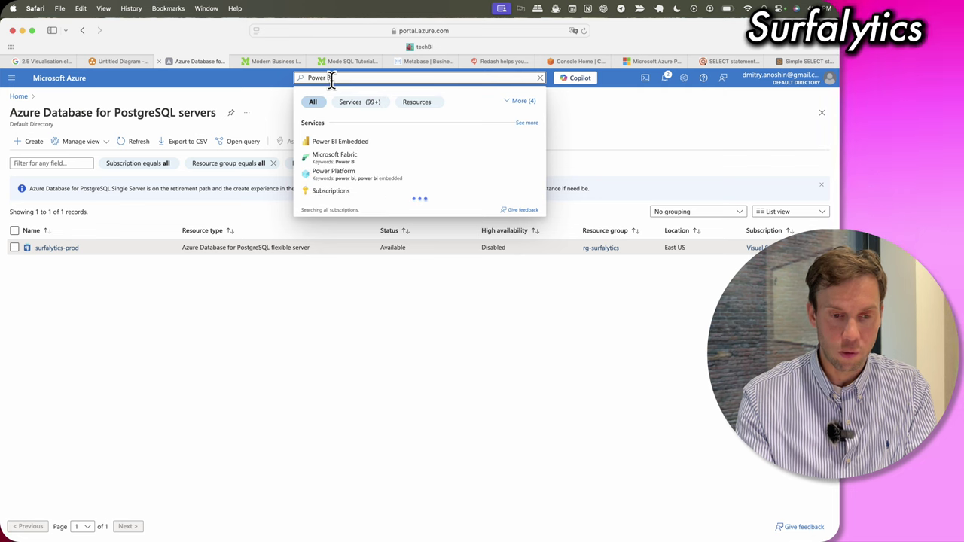
left_click(360, 141)
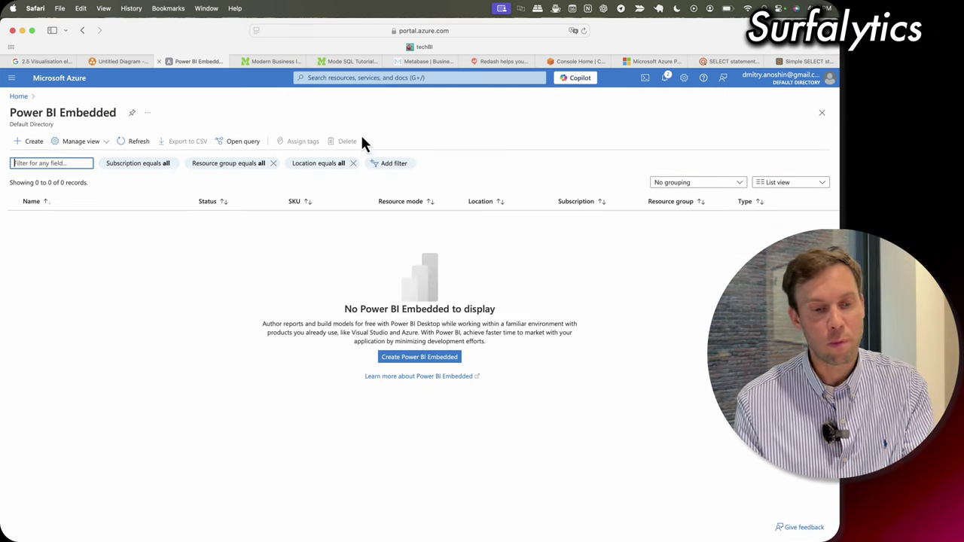
left_click(446, 361)
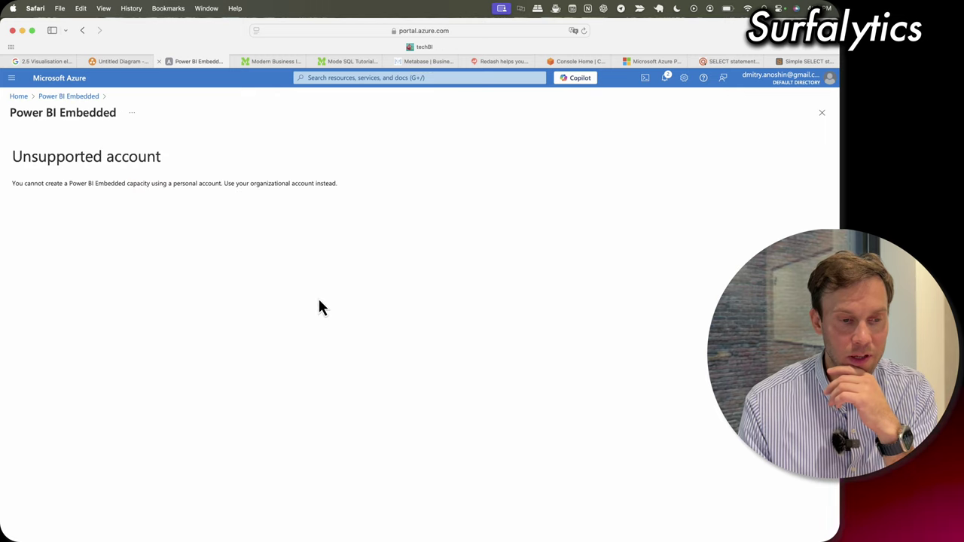
Return to the Azure home page, search for Synapse and open Azure Synapse Analytics.
left_click(19, 97)
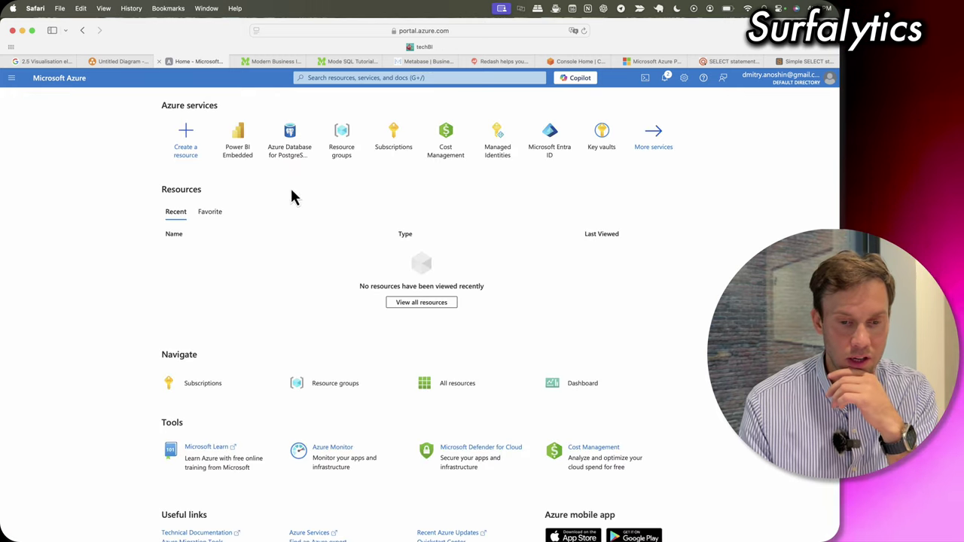
left_click(431, 77)
type("Synapse")
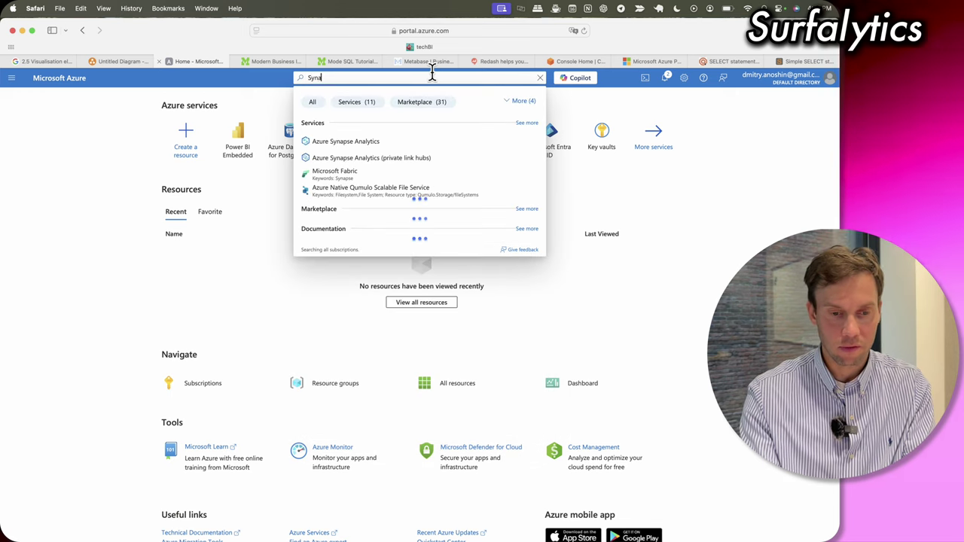
left_click(400, 141)
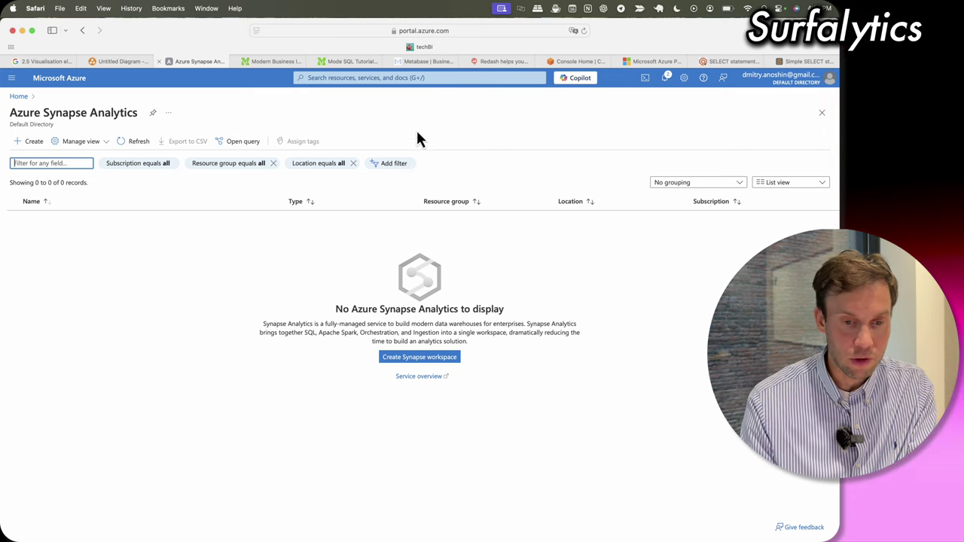
Search the web for Power BI service and look through the results for the official Power BI pages.
left_click(293, 30)
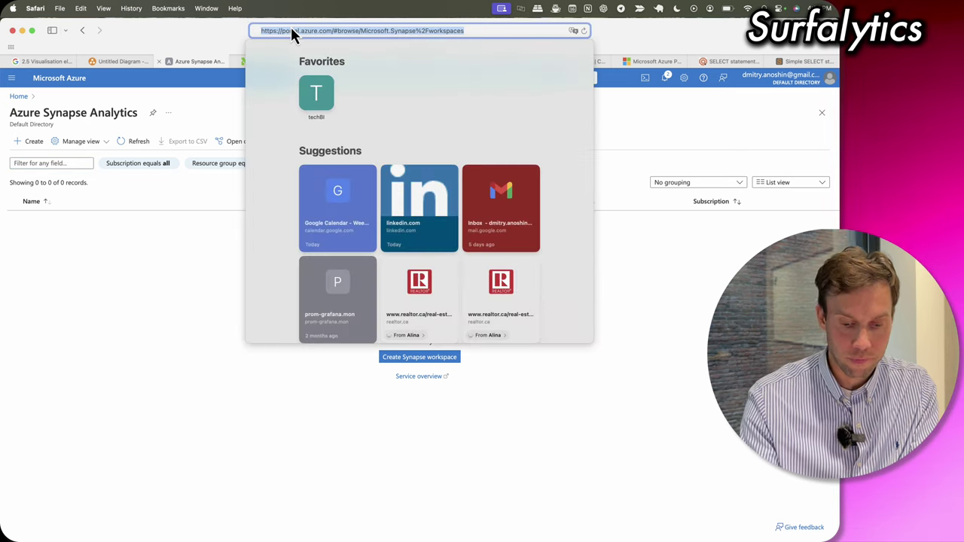
type("Power BI service")
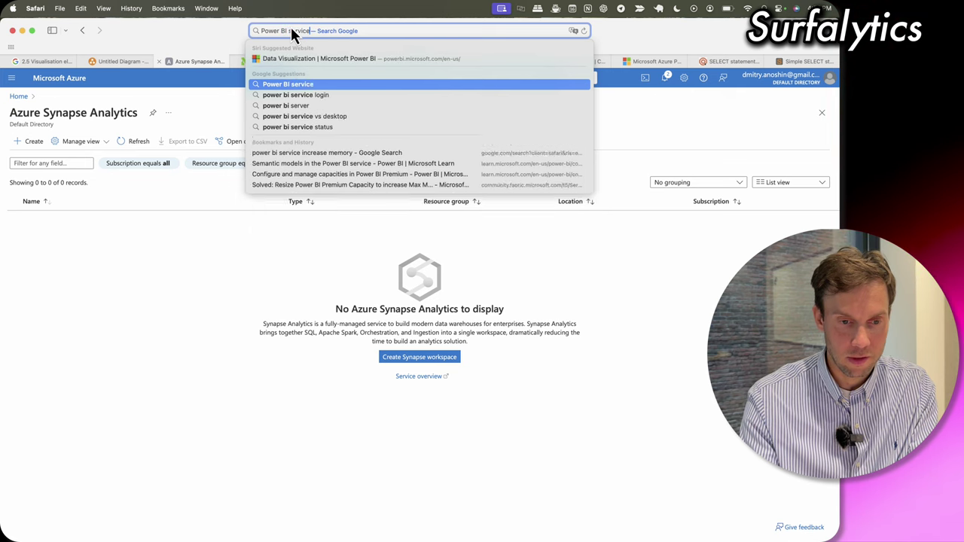
key("Return")
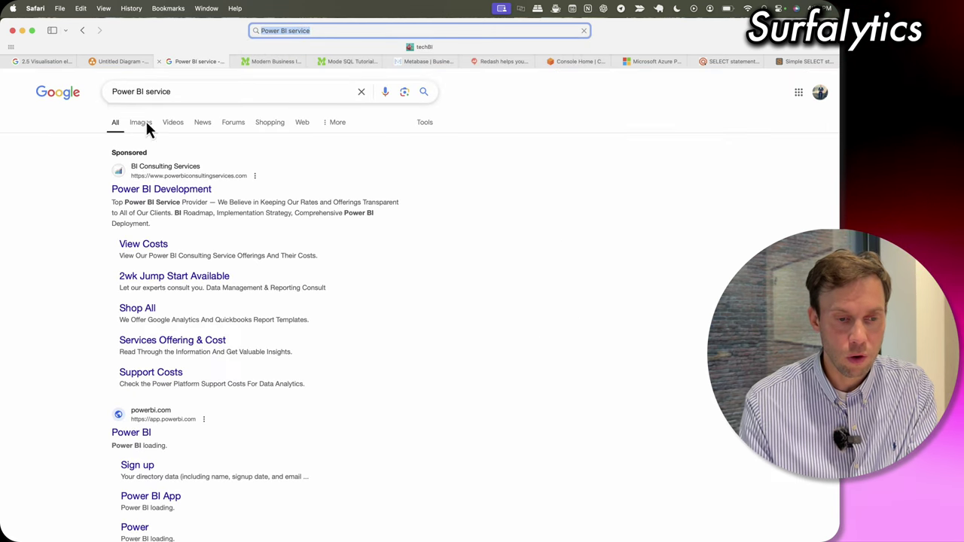
scroll(184, 401, "down", 5)
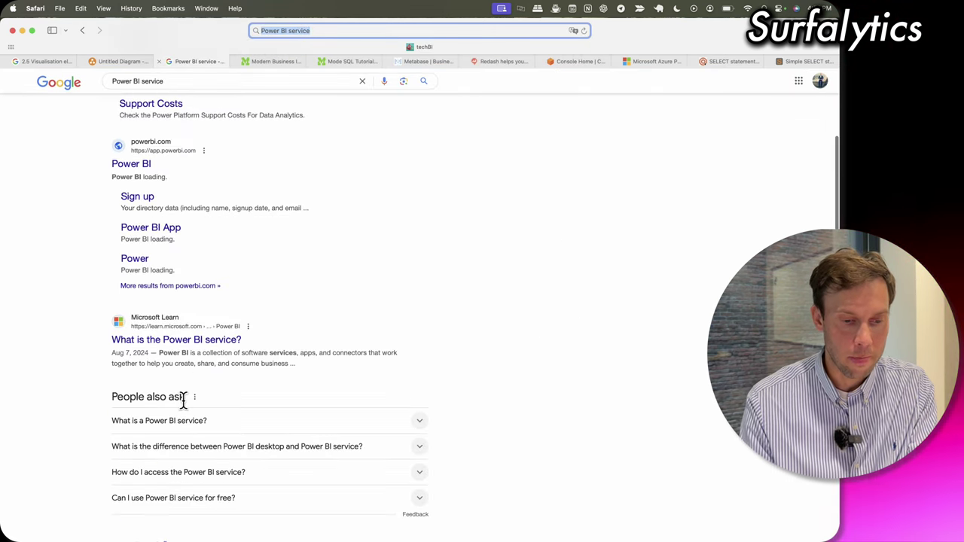
scroll(194, 353, "up", 4)
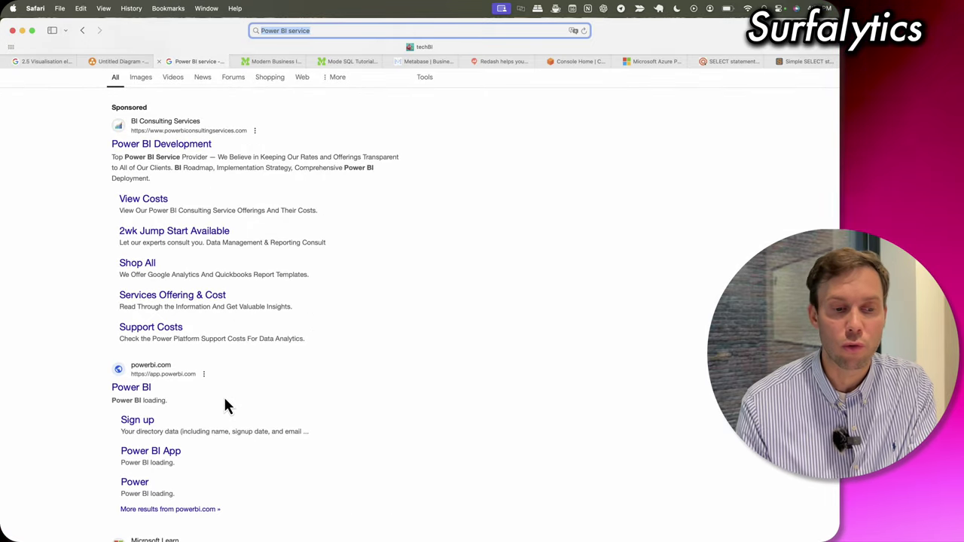
scroll(225, 402, "up", 1)
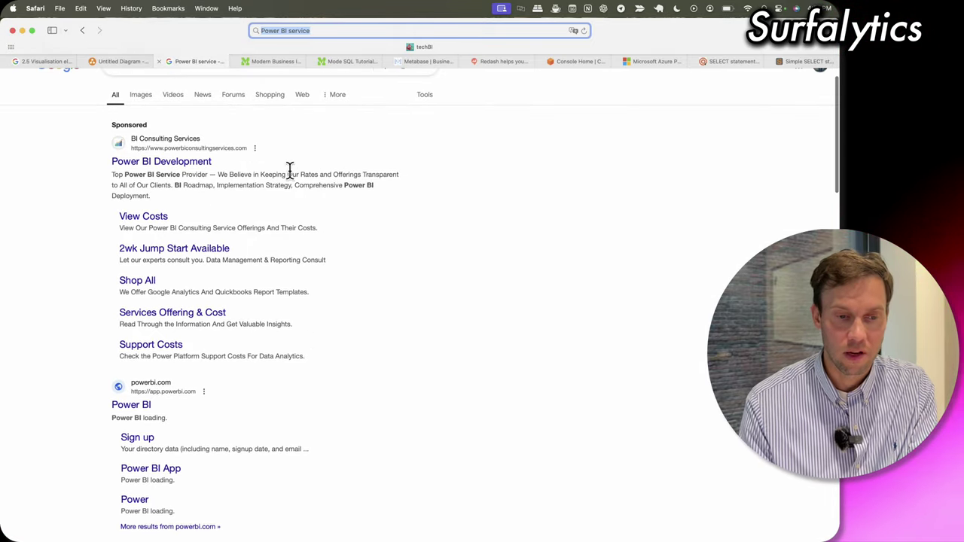
Switch to the Mode home page, skim it down to the footer and dismiss the cookie notice.
scroll(291, 169, "up", 1)
left_click(263, 59)
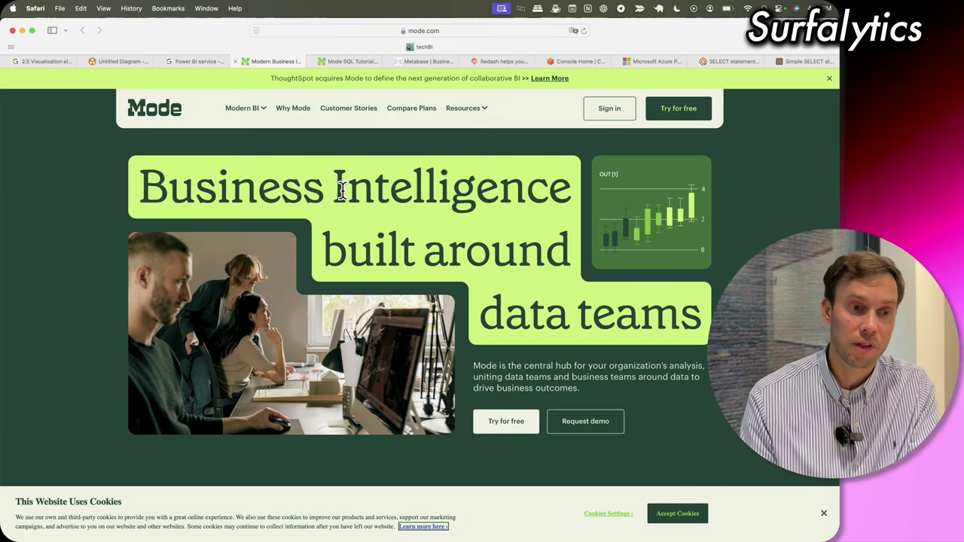
scroll(307, 316, "down", 20)
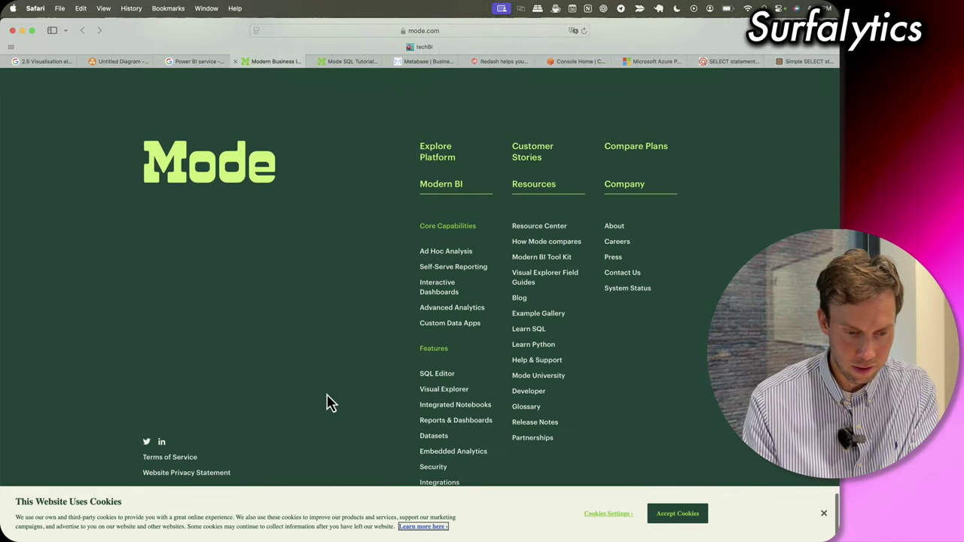
left_click(823, 514)
scroll(723, 512, "up", 3)
scroll(720, 515, "up", 20)
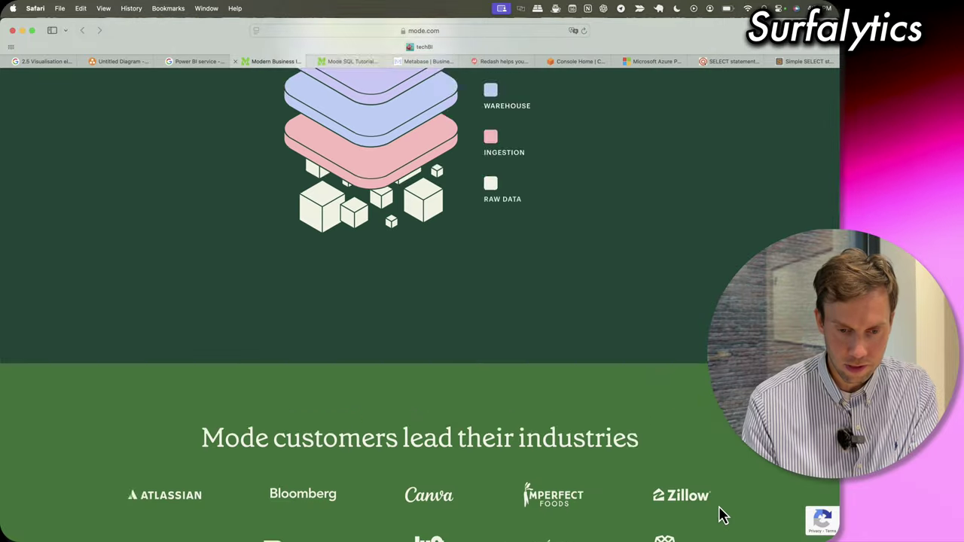
Review Mode's data team, SQL editor and Modern BI feature overviews, and open the free trial sign-up form.
right_click(721, 515)
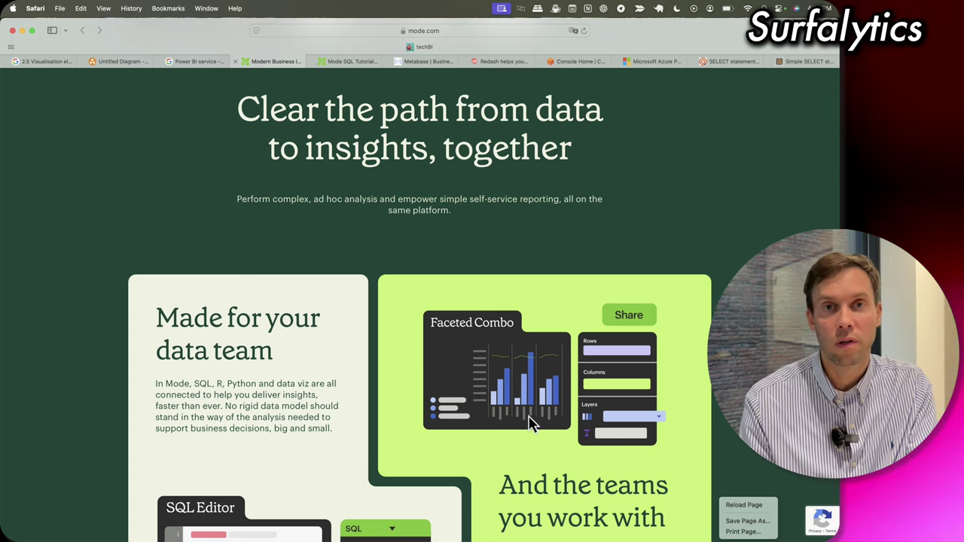
scroll(339, 361, "down", 6)
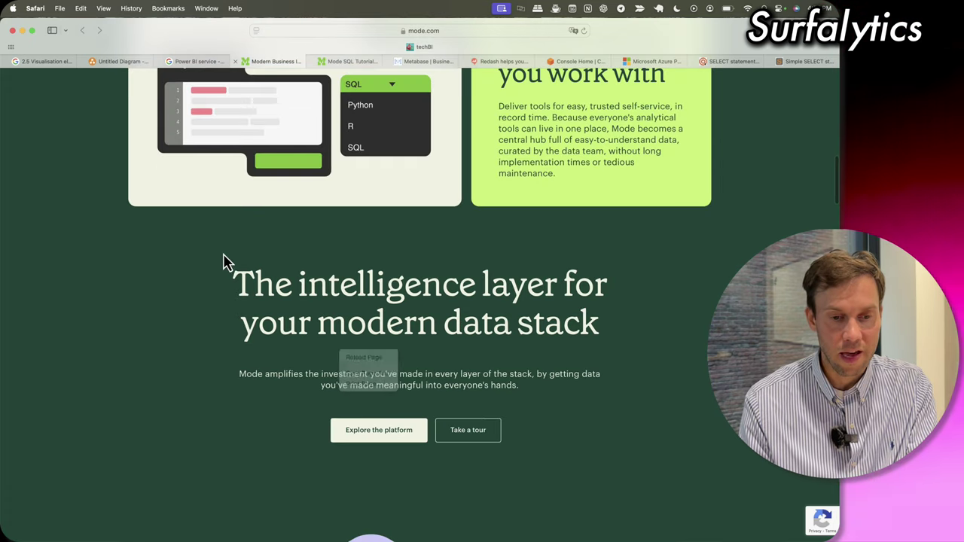
scroll(225, 262, "up", 1)
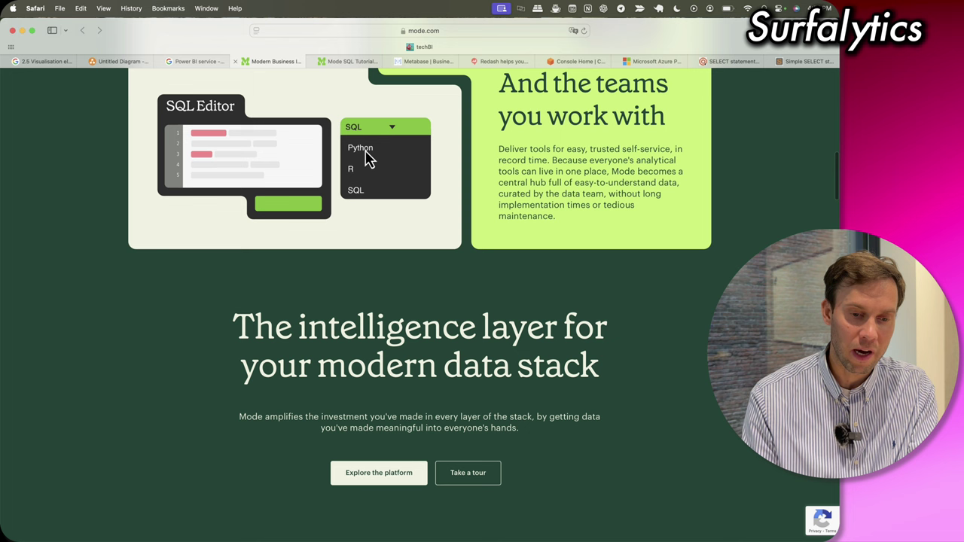
scroll(373, 310, "up", 6)
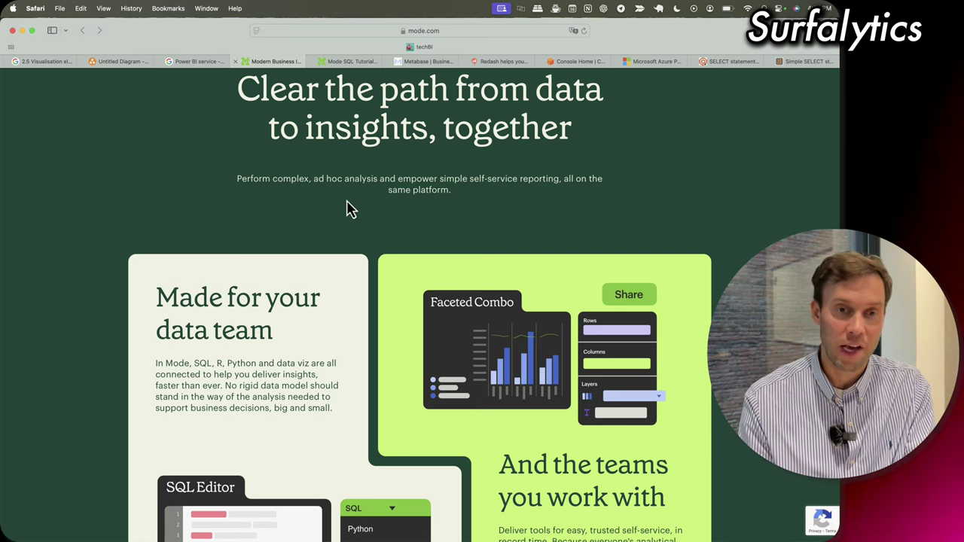
scroll(409, 301, "up", 10)
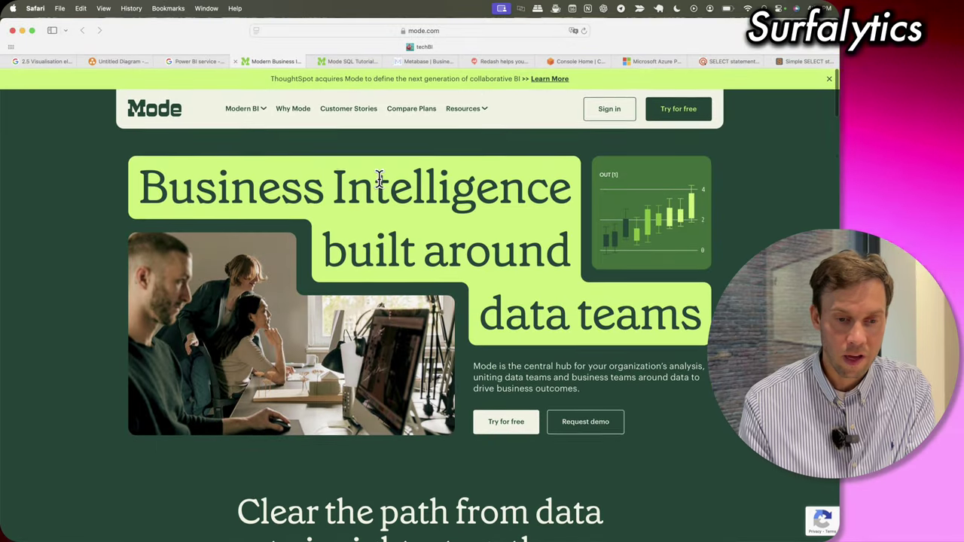
mouse_move(253, 118)
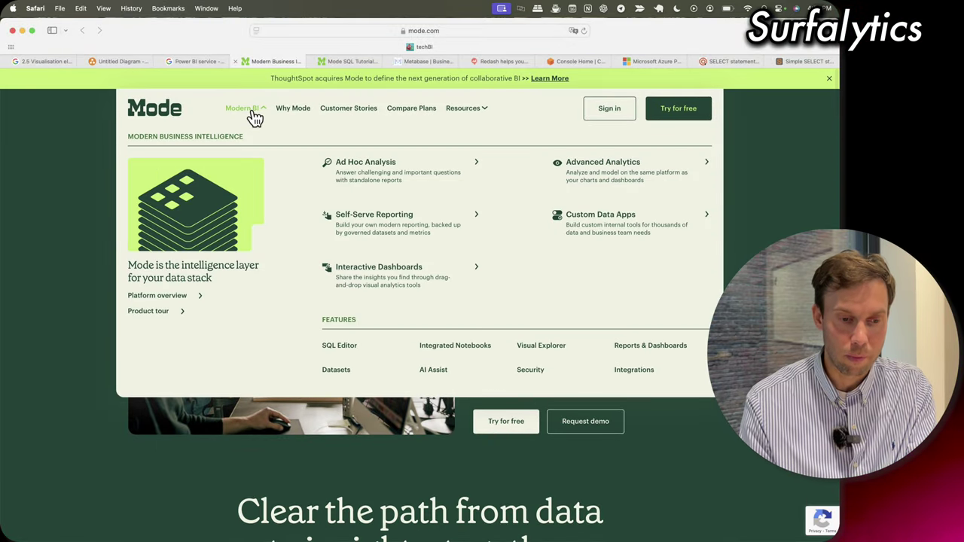
left_click(699, 118)
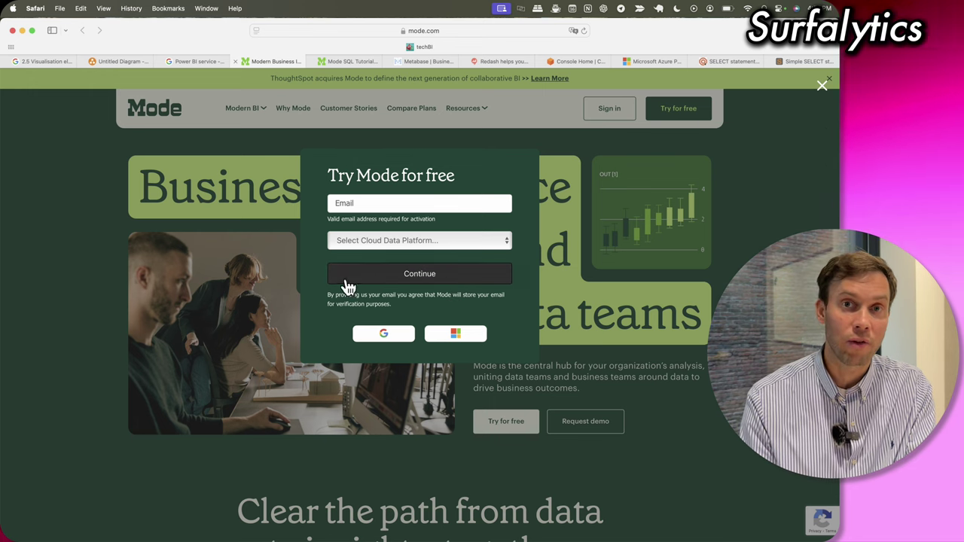
Switch to the Mode SQL Tutorial page and look through the Basic SQL lessons.
left_click(347, 61)
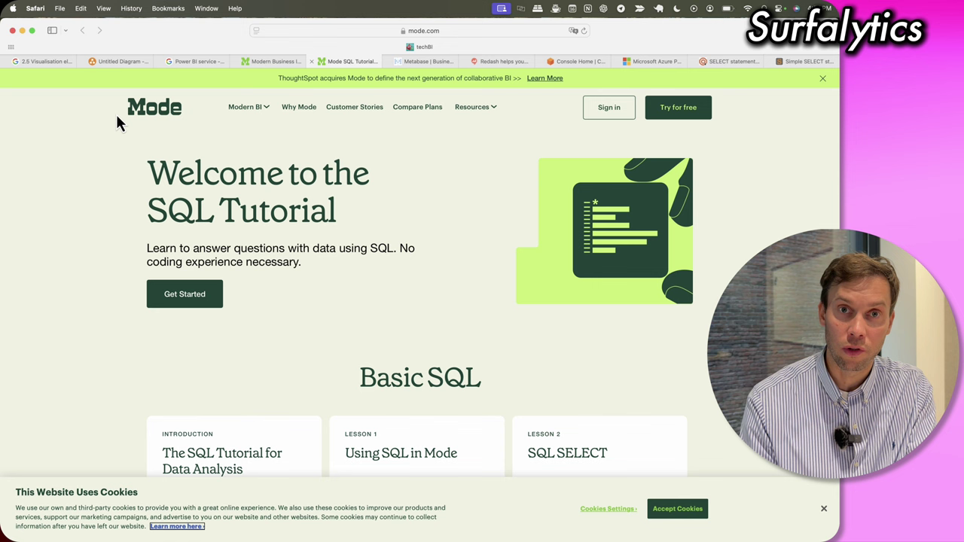
scroll(189, 251, "down", 1)
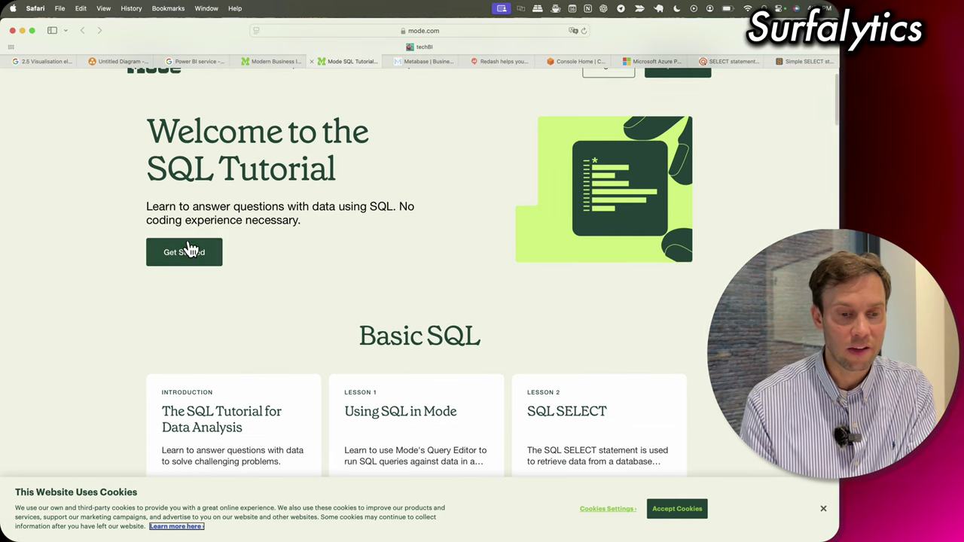
scroll(189, 250, "down", 1)
scroll(190, 249, "up", 1)
scroll(190, 249, "down", 10)
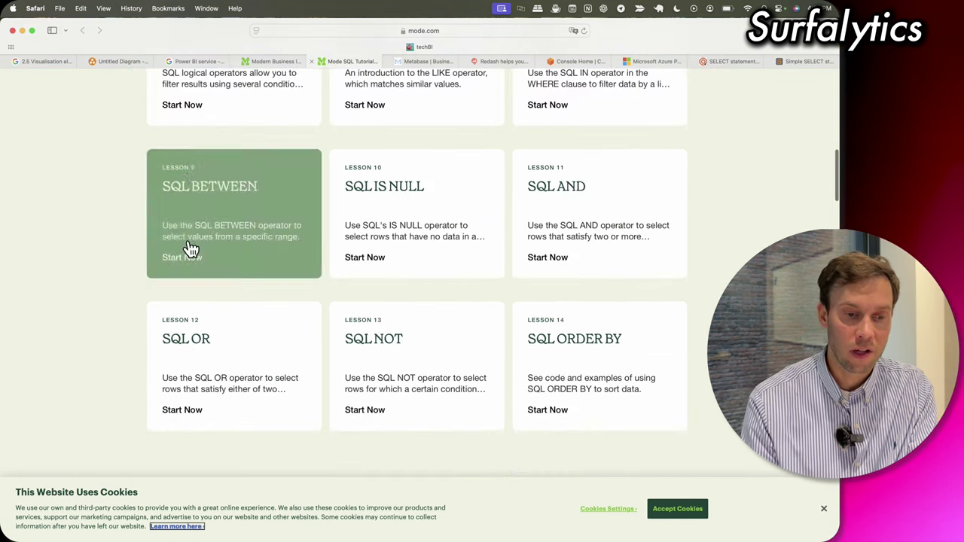
scroll(189, 249, "up", 3)
scroll(222, 183, "up", 2)
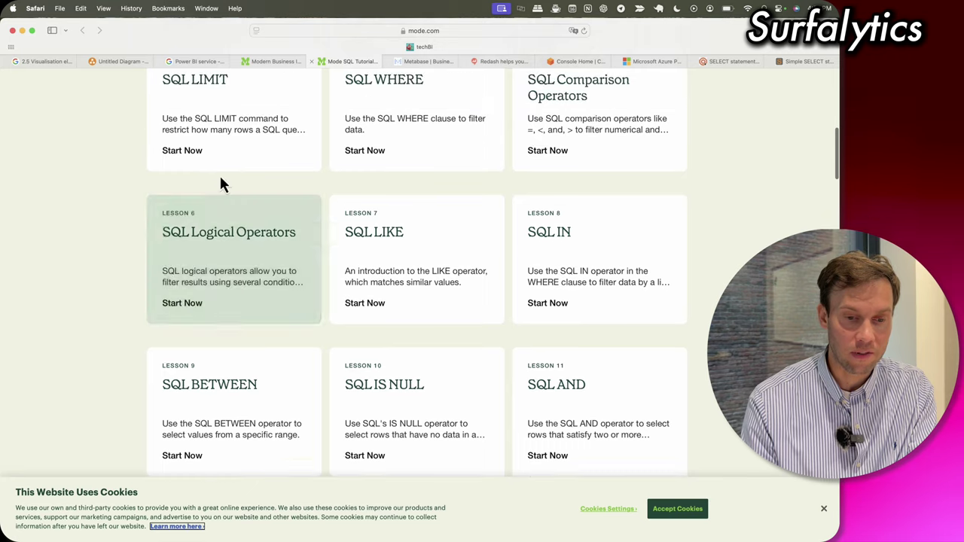
scroll(420, 190, "up", 5)
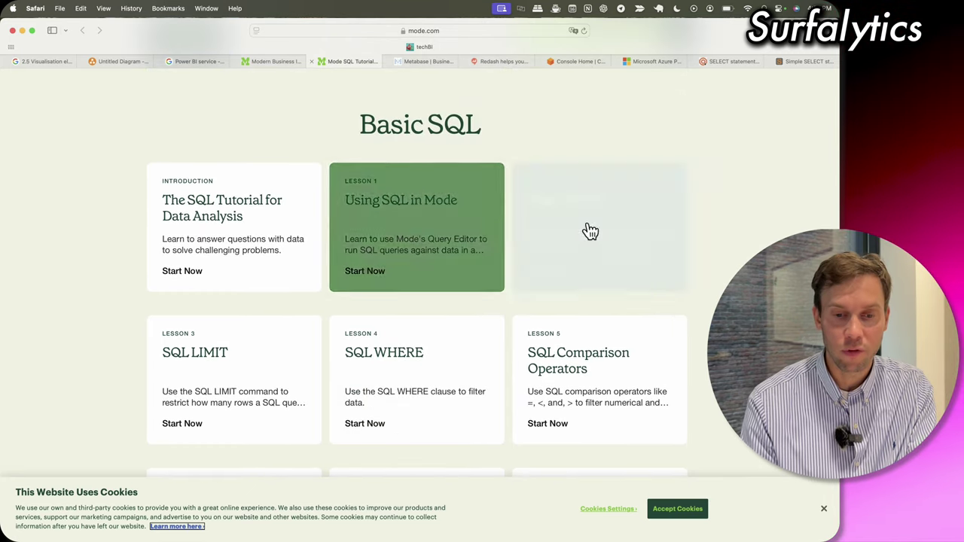
Look through the remaining Mode tutorial lessons down to the Intermediate SQL joins, and return to the Basic SQL section.
scroll(616, 263, "down", 4)
scroll(615, 263, "down", 4)
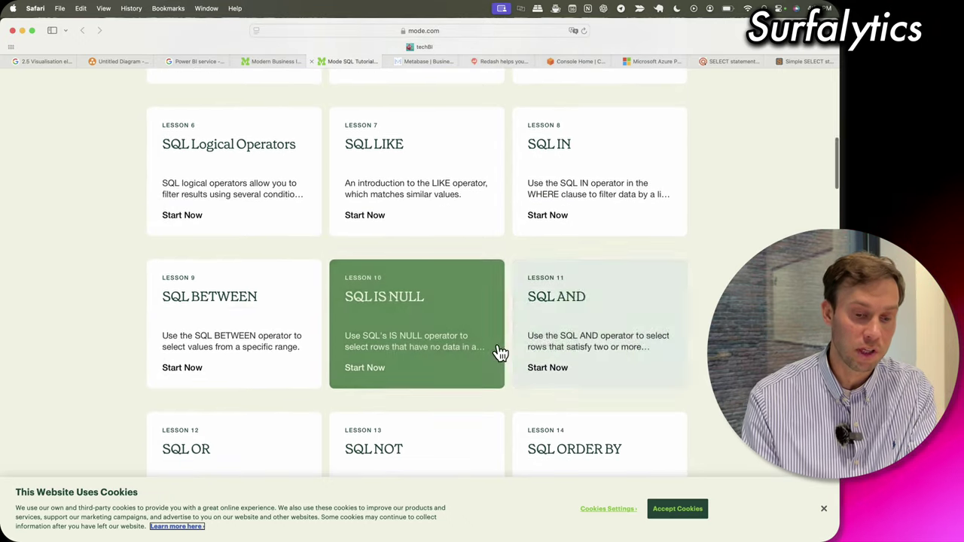
scroll(497, 354, "down", 10)
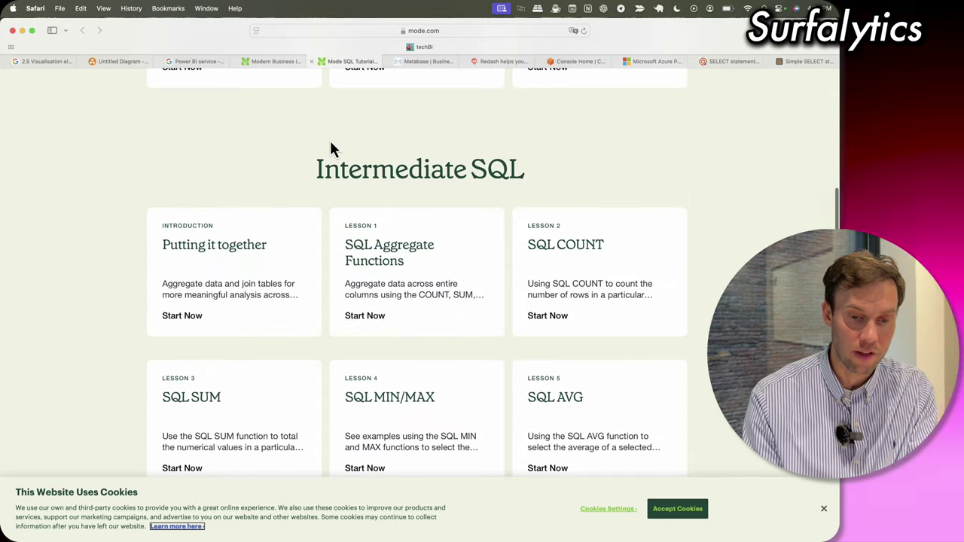
scroll(498, 205, "down", 5)
scroll(498, 203, "down", 8)
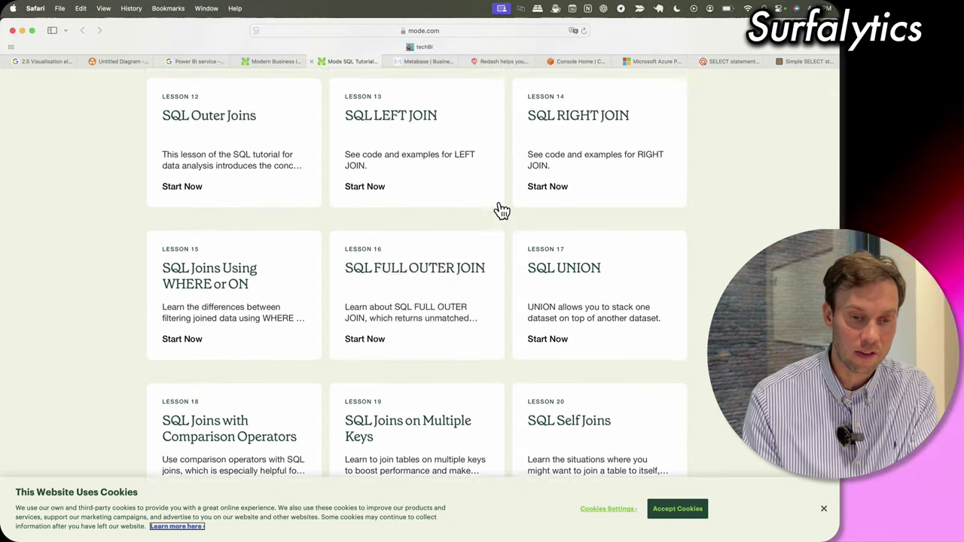
scroll(499, 207, "up", 20)
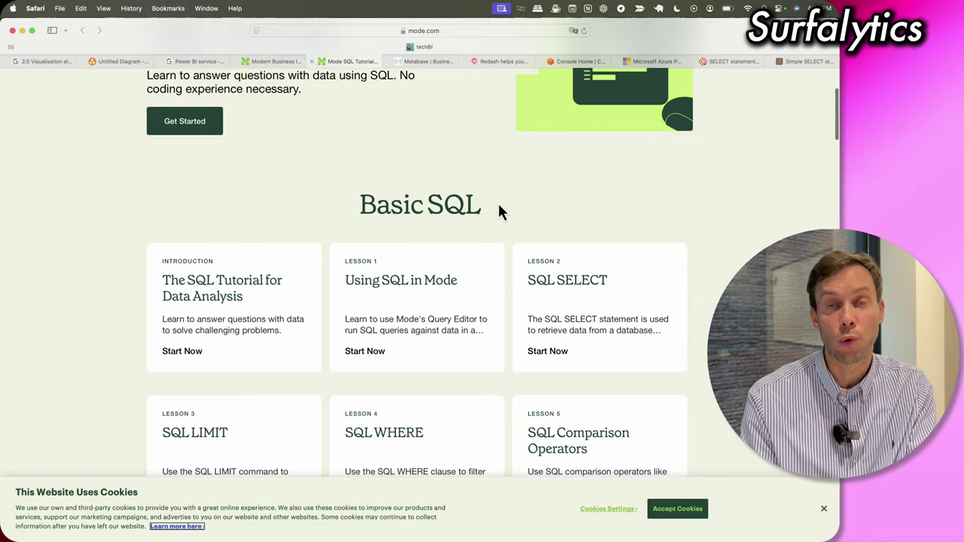
scroll(448, 180, "up", 5)
Switch to the Metabase website and look over its home page, including the product demo and customer section.
left_click(421, 61)
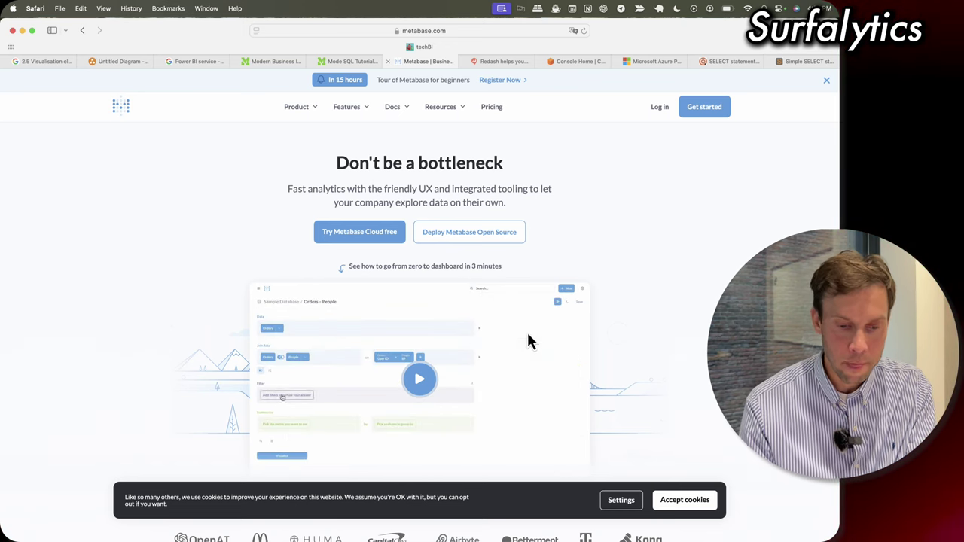
scroll(527, 341, "down", 5)
scroll(527, 341, "up", 5)
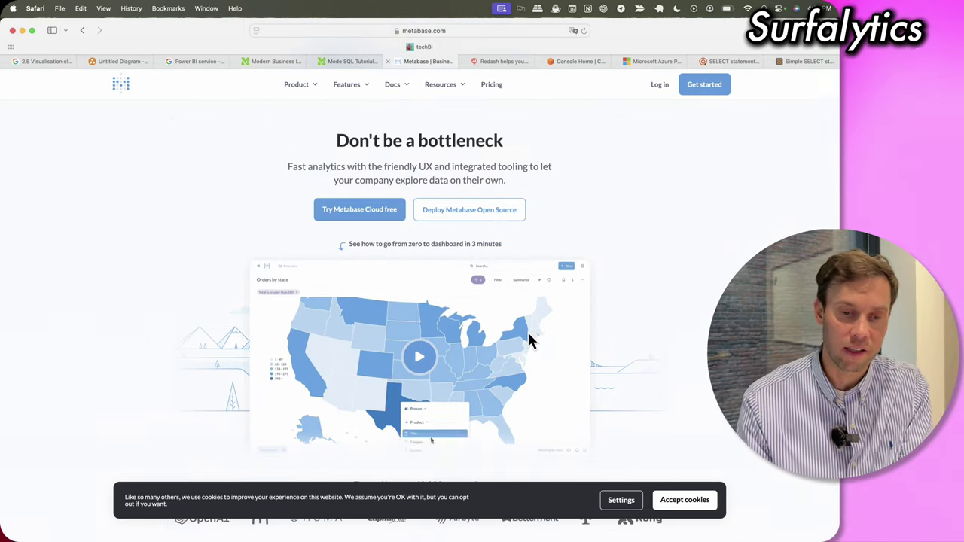
scroll(522, 273, "down", 3)
scroll(523, 273, "up", 2)
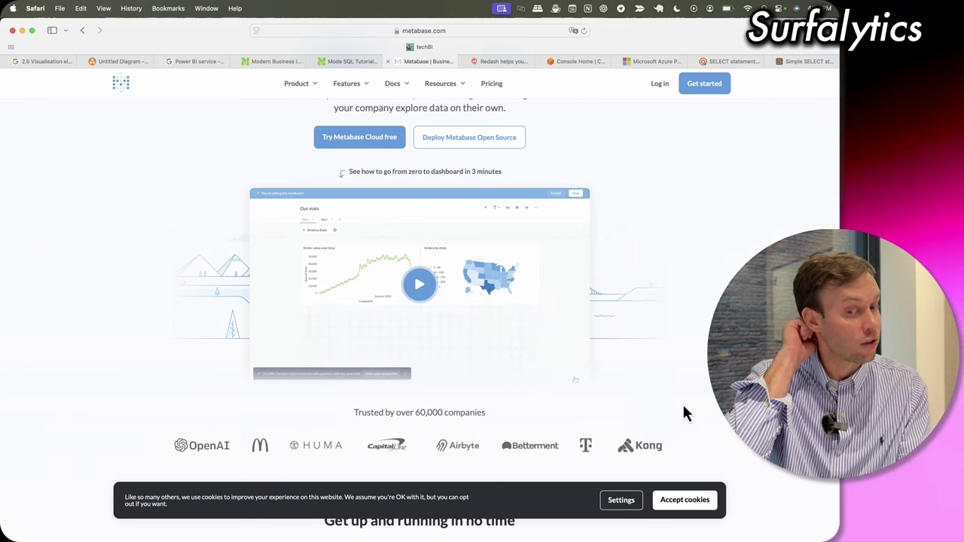
scroll(527, 188, "up", 3)
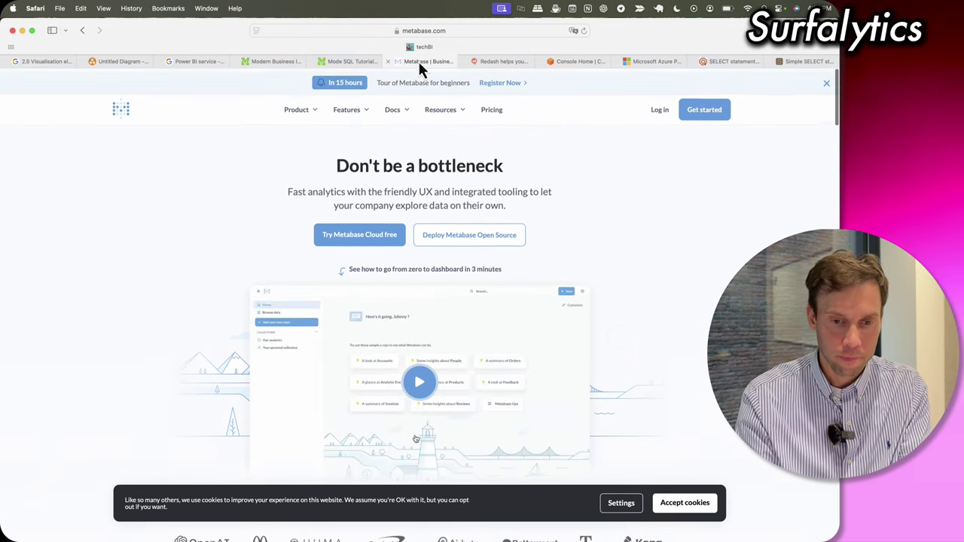
Switch to the Redash website and look over its demo, customers, features and supported data sources.
left_click(486, 61)
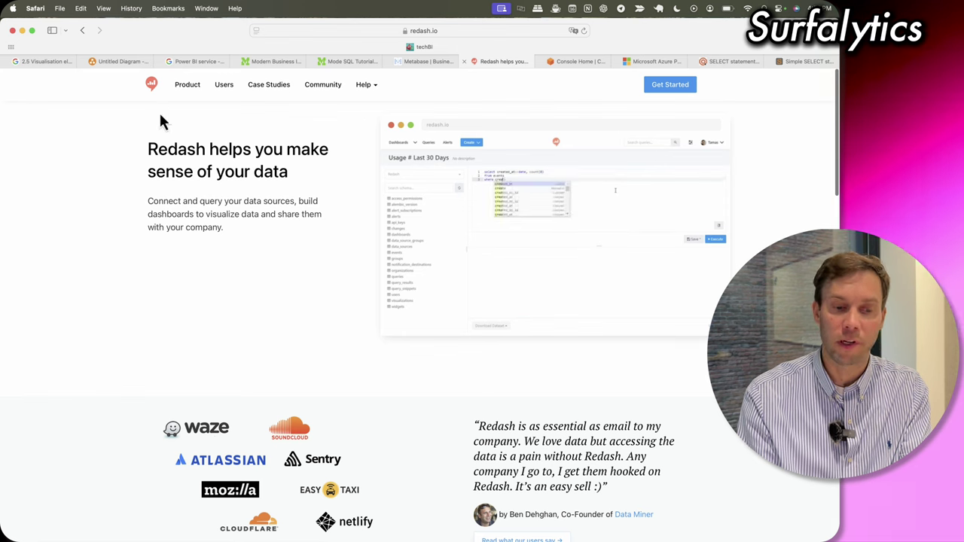
scroll(351, 448, "down", 4)
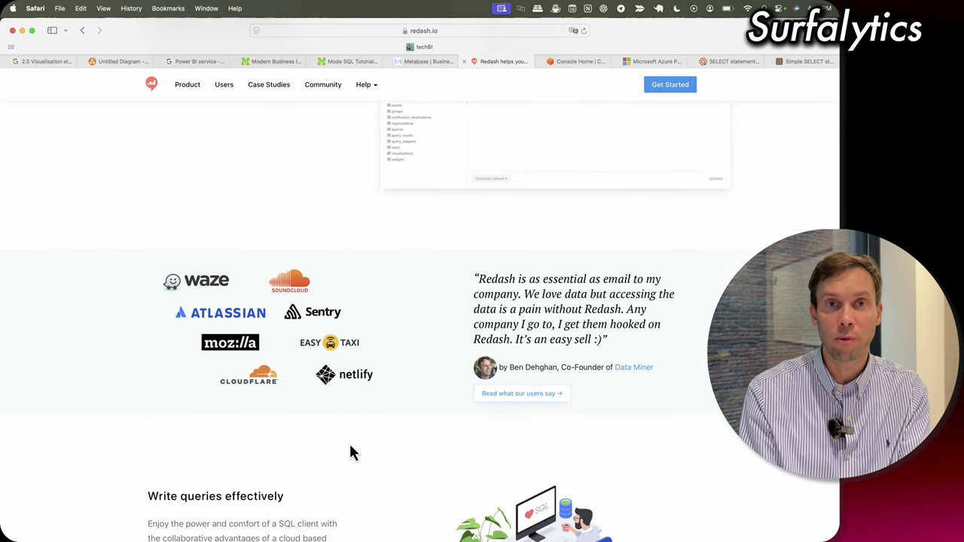
scroll(351, 452, "down", 1)
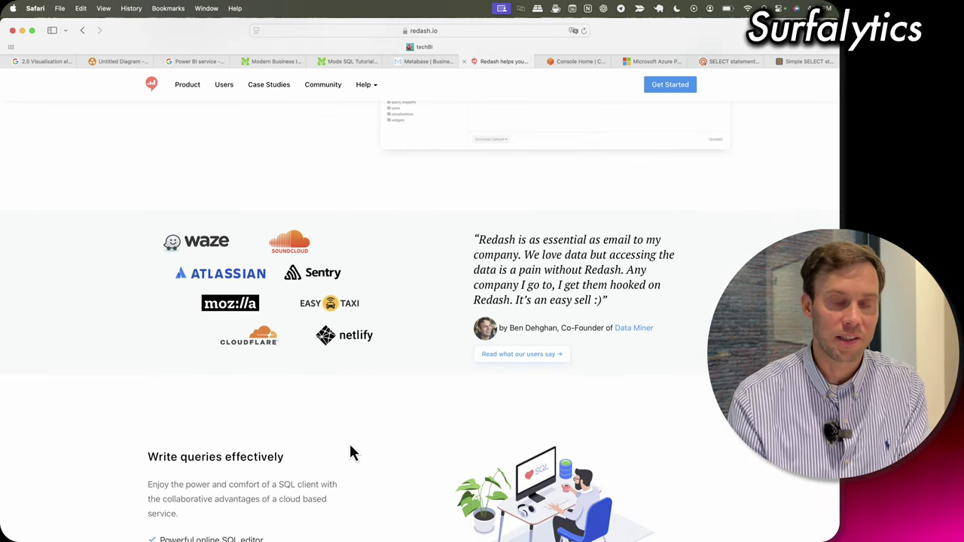
scroll(351, 451, "up", 5)
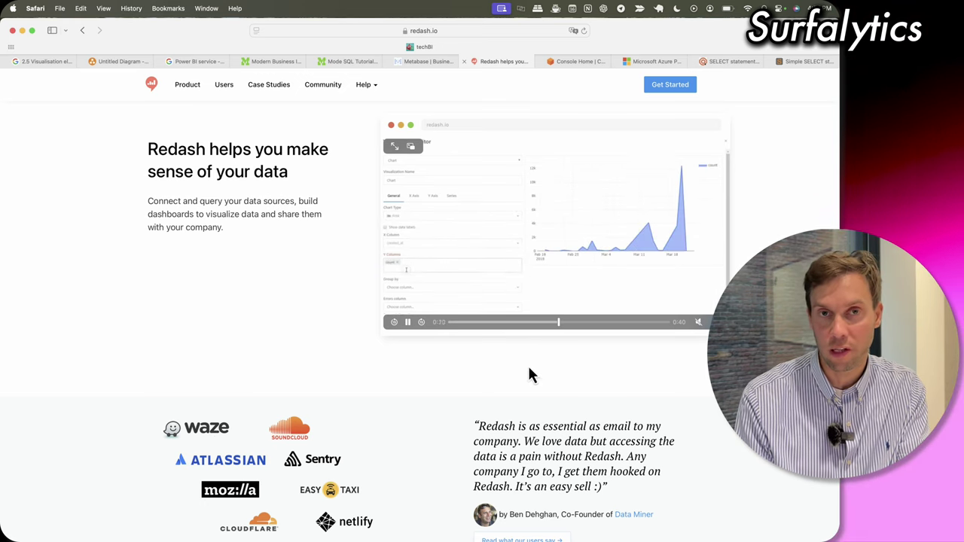
scroll(617, 393, "down", 10)
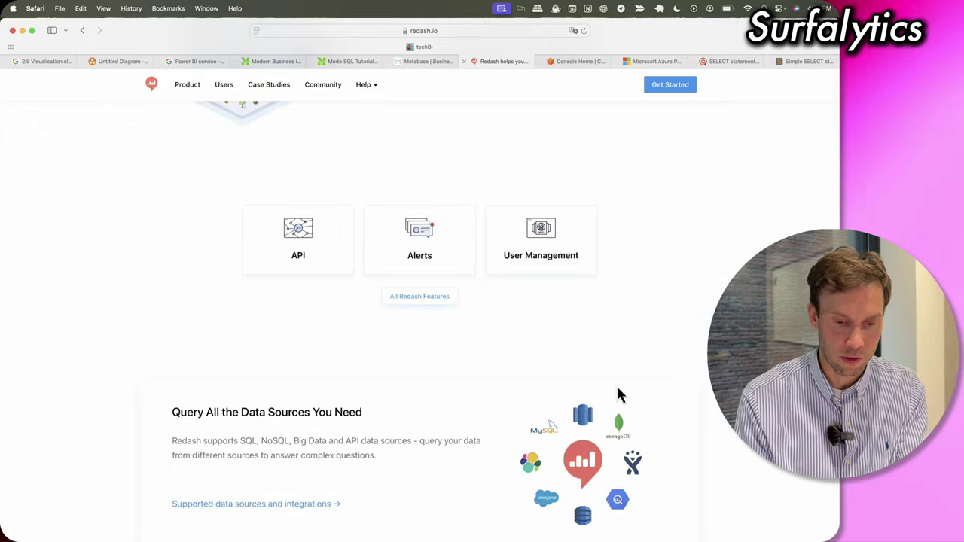
scroll(617, 393, "up", 10)
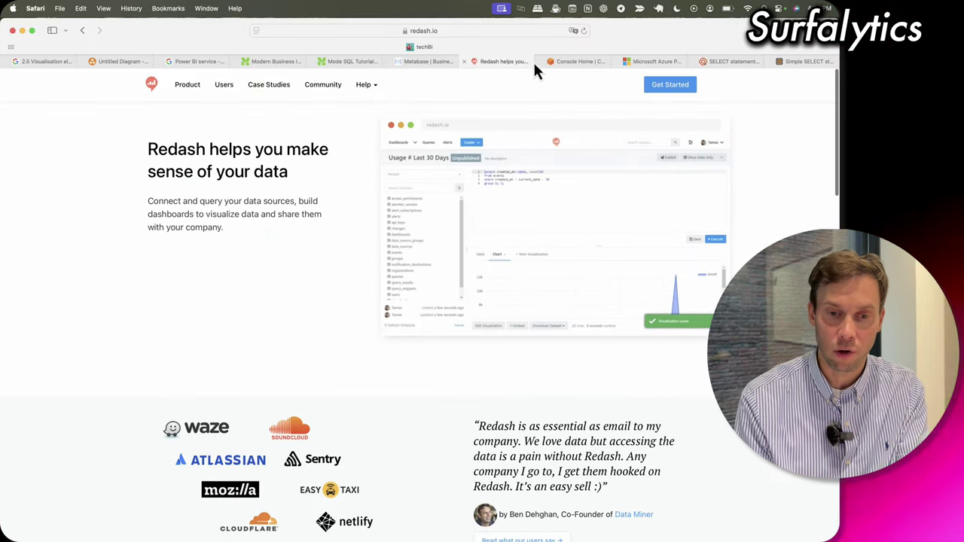
Switch to the AWS console, search its services for "quicks" and open QuickSight.
left_click(576, 62)
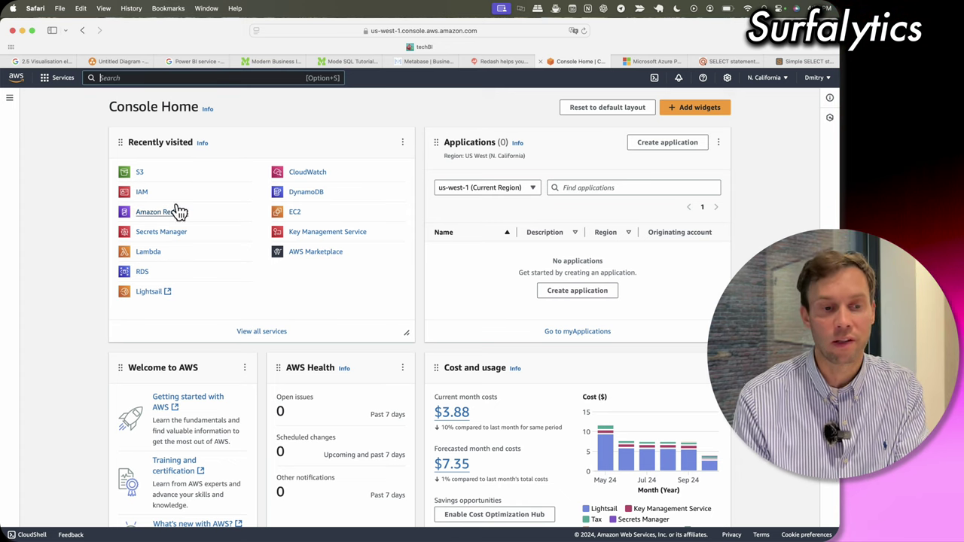
left_click(219, 77)
type("qu")
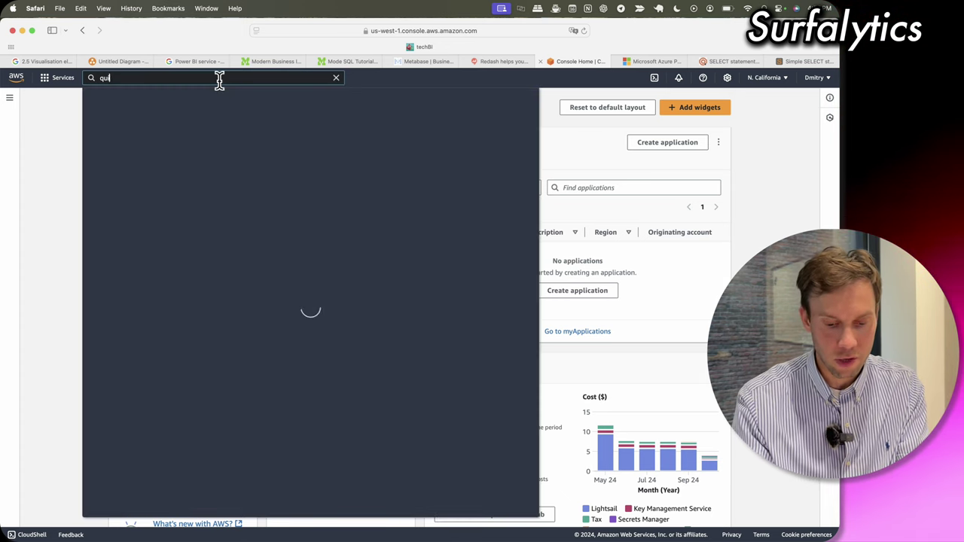
type("icks")
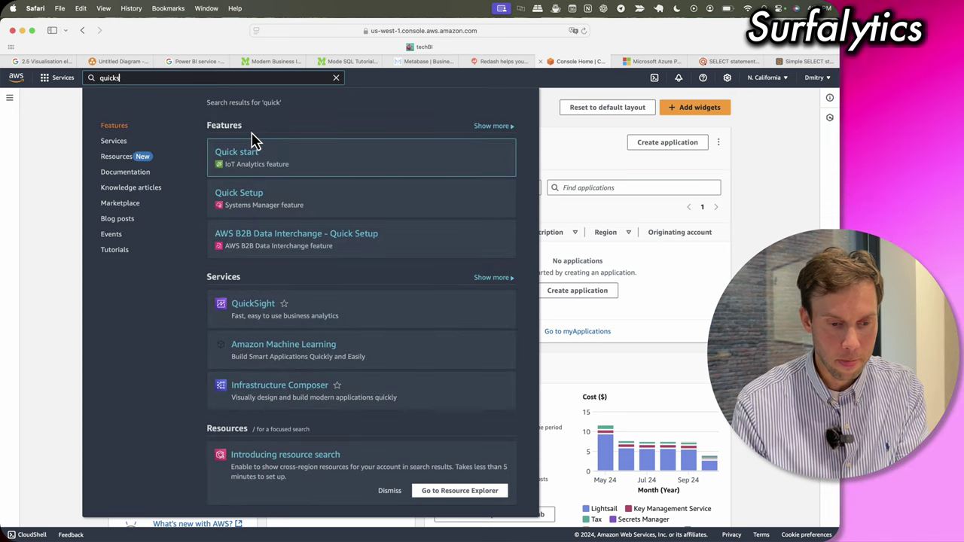
left_click(256, 156)
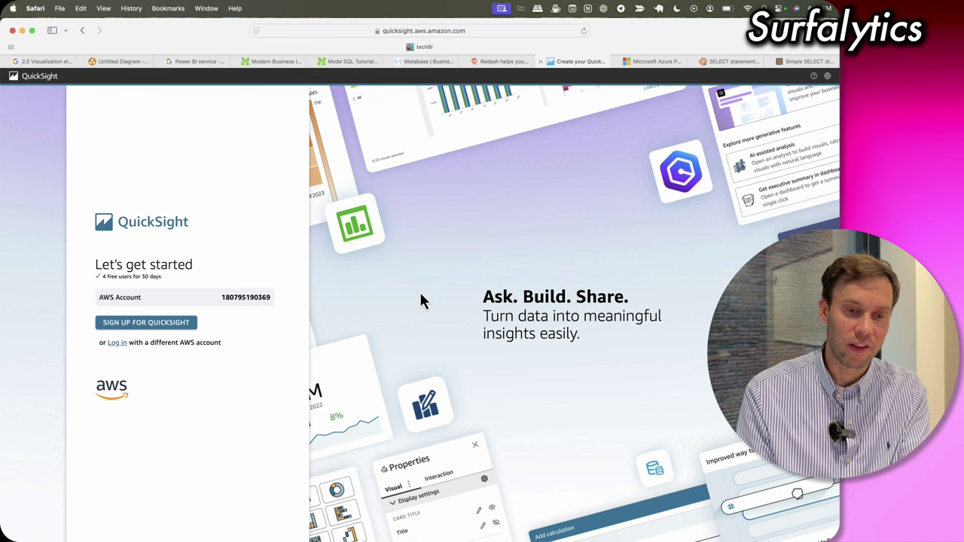
Switch to the sql-ex.ru SQL exercises page and look through the full list of exercise numbers, keeping exercise 1 selected.
left_click(644, 66)
left_click(715, 65)
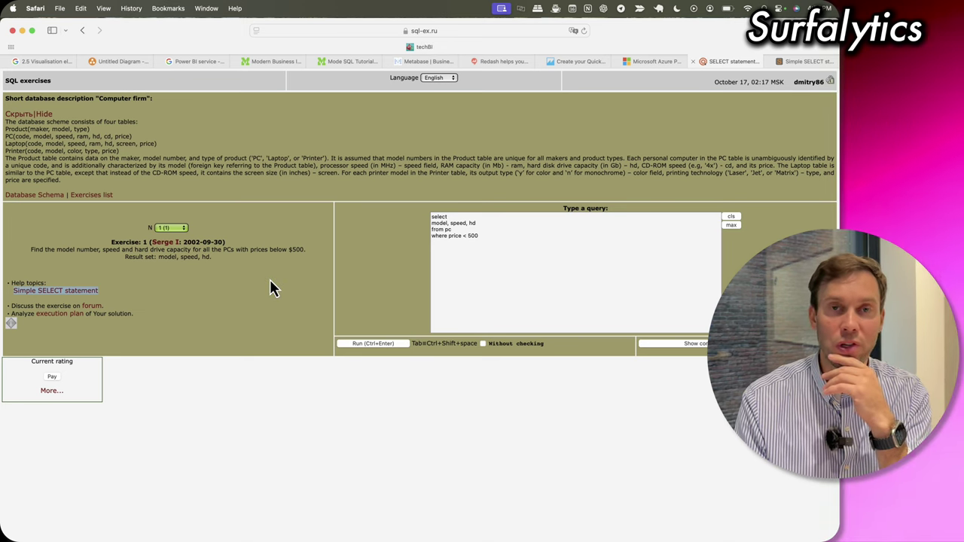
left_click(183, 228)
scroll(164, 343, "down", 10)
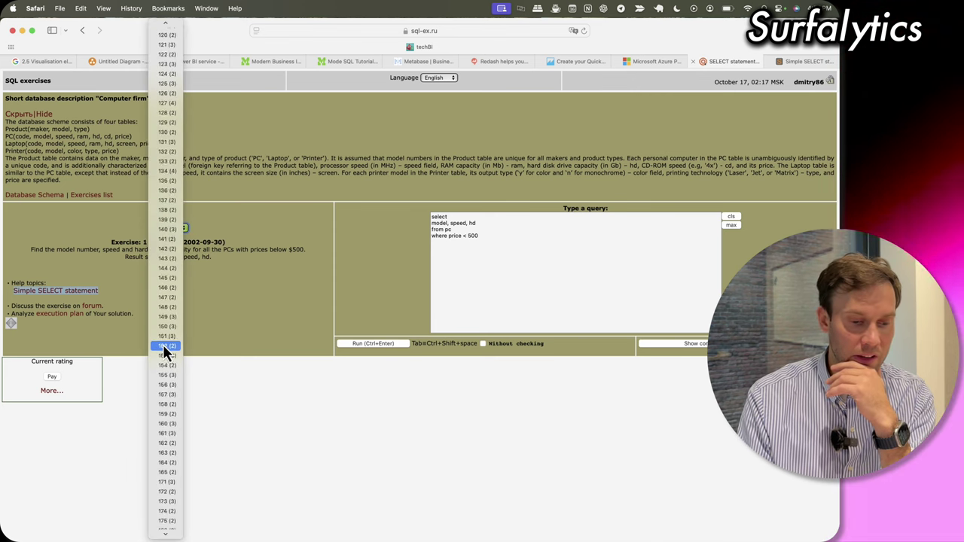
scroll(163, 344, "down", 5)
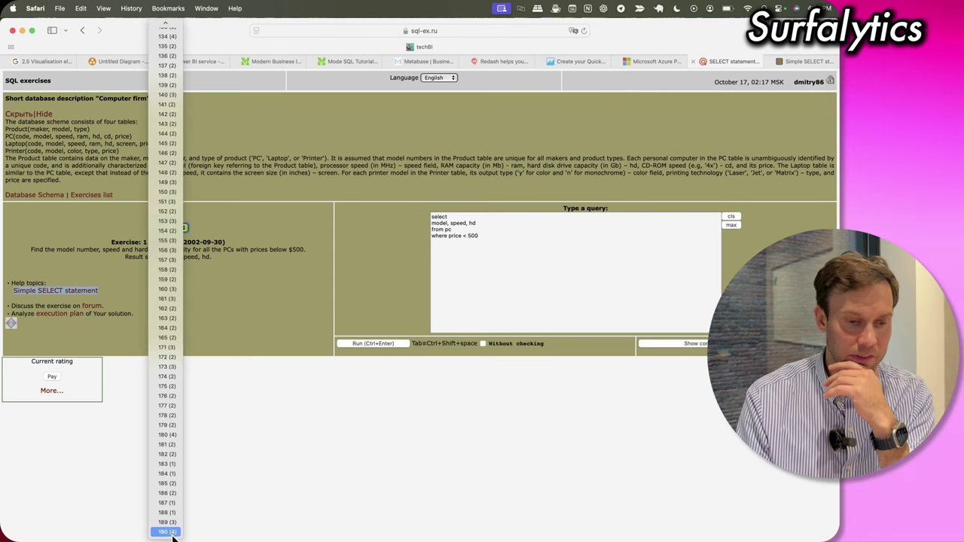
scroll(187, 277, "up", 20)
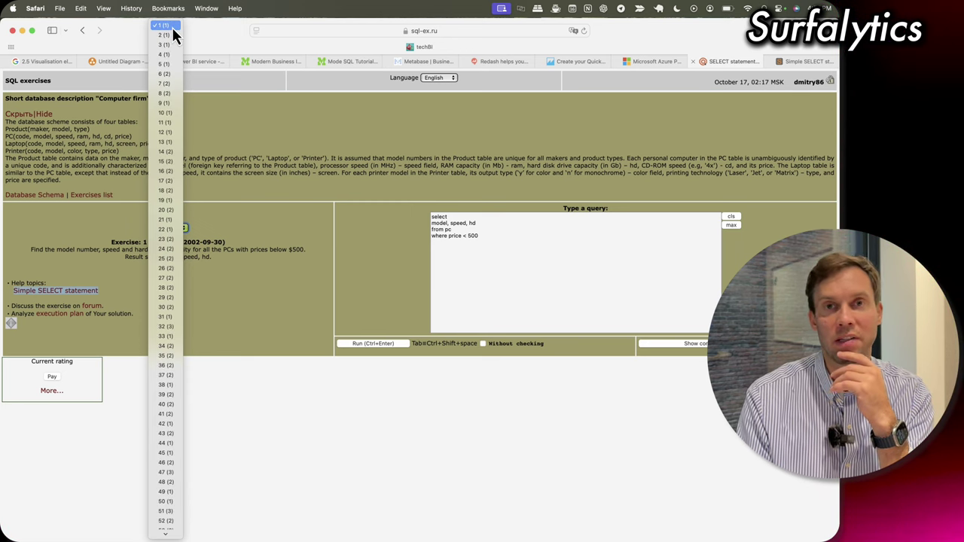
left_click(273, 157)
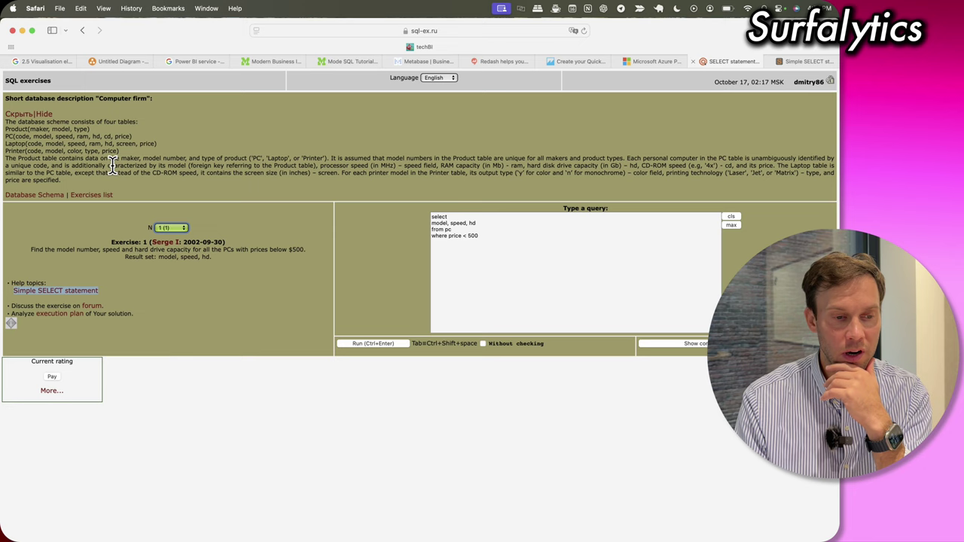
Open the sql-ex.ru database schema and examine the Computer firm, Recycling firm, Ships and Airport table diagrams.
right_click(42, 195)
left_click(41, 196)
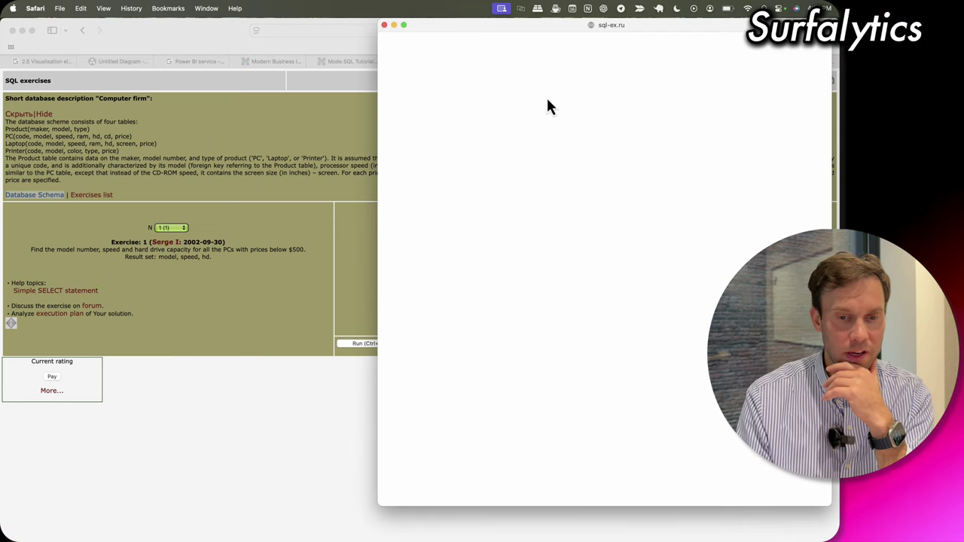
left_click_drag(654, 32, 436, 29)
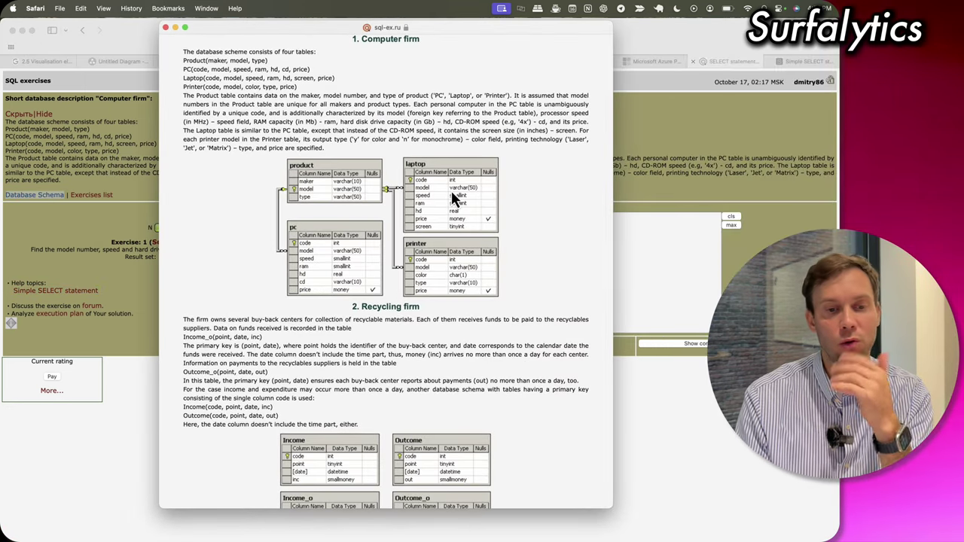
scroll(450, 197, "up", 3)
scroll(451, 197, "down", 5)
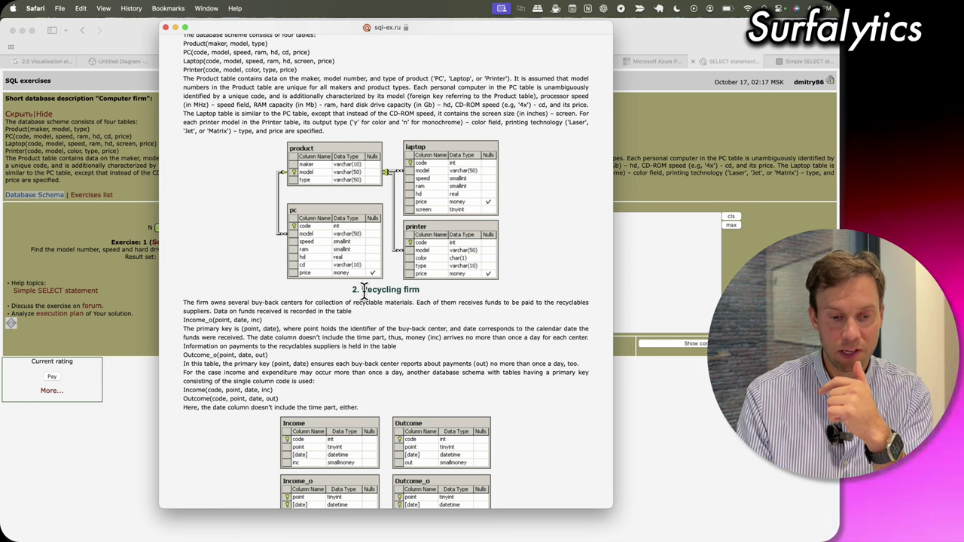
scroll(365, 294, "down", 6)
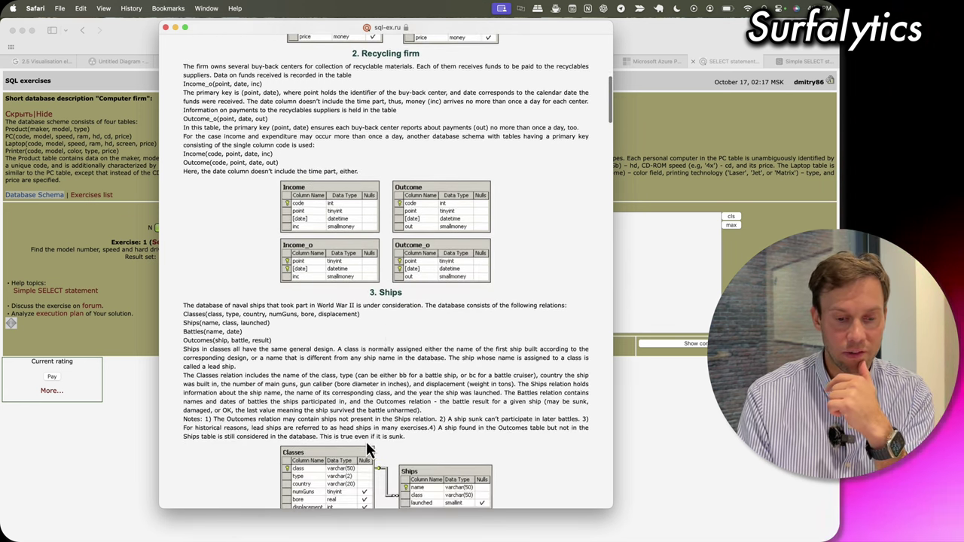
scroll(366, 445, "down", 9)
scroll(365, 210, "up", 8)
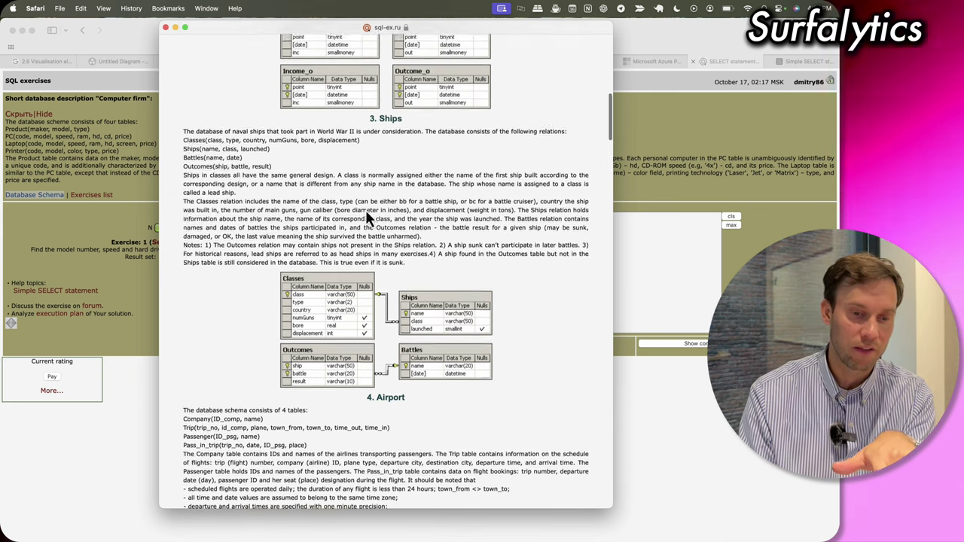
Return to exercise 1 and run the query selecting model, speed and hd from pc where price < 500.
left_click(697, 214)
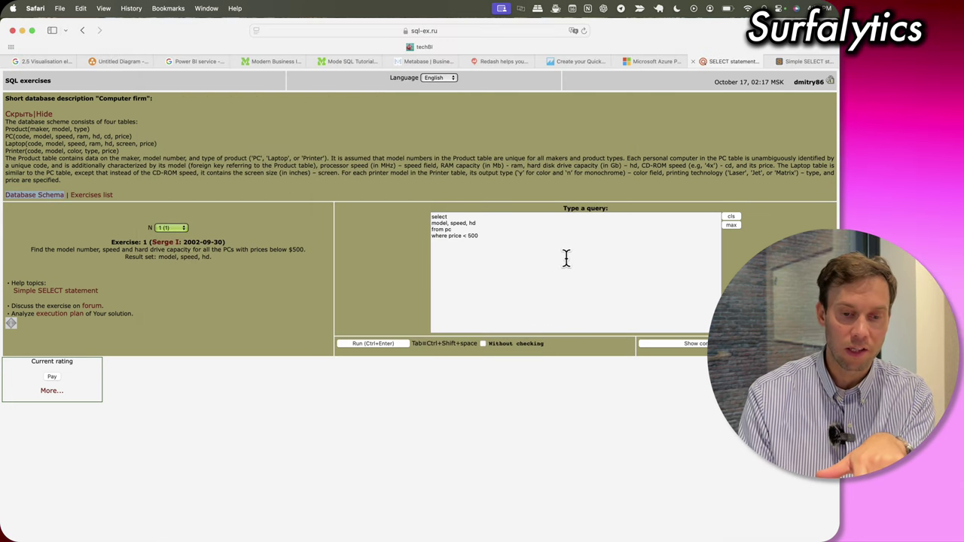
key("super+a")
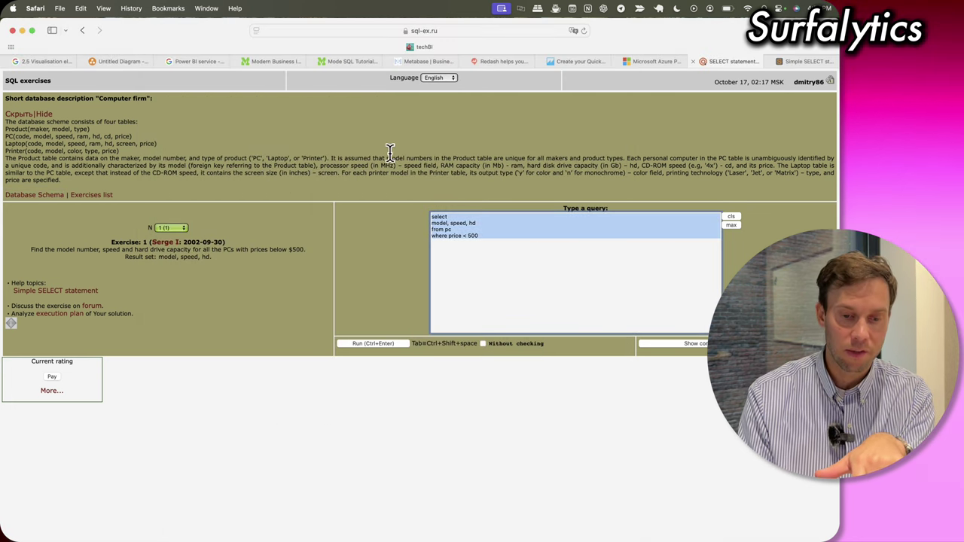
left_click(373, 347)
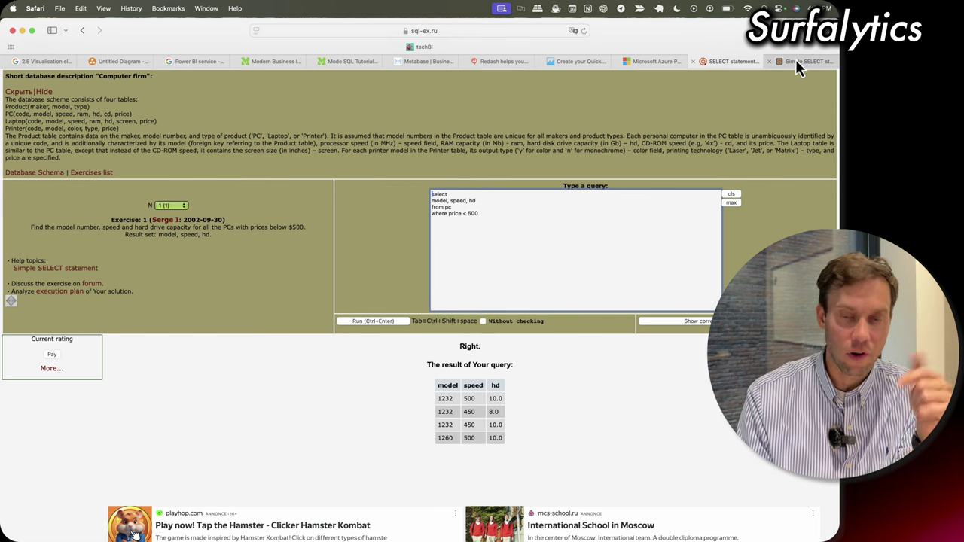
Read through the Simple SELECT statement page on sql-tutorial.ru and return to the 2.5 Visualisation elements slides.
mouse_move(796, 63)
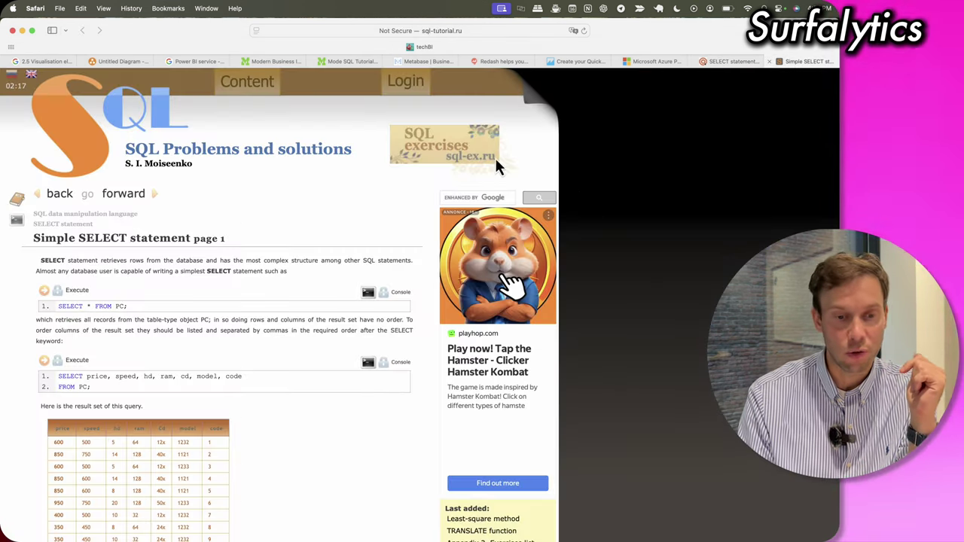
scroll(266, 360, "down", 3)
scroll(147, 281, "up", 1)
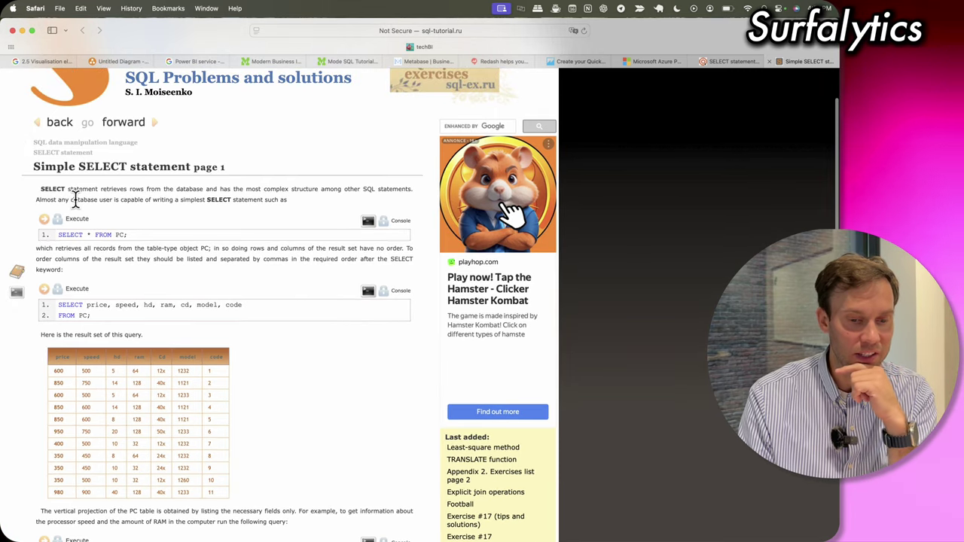
scroll(111, 204, "down", 1)
scroll(112, 205, "down", 5)
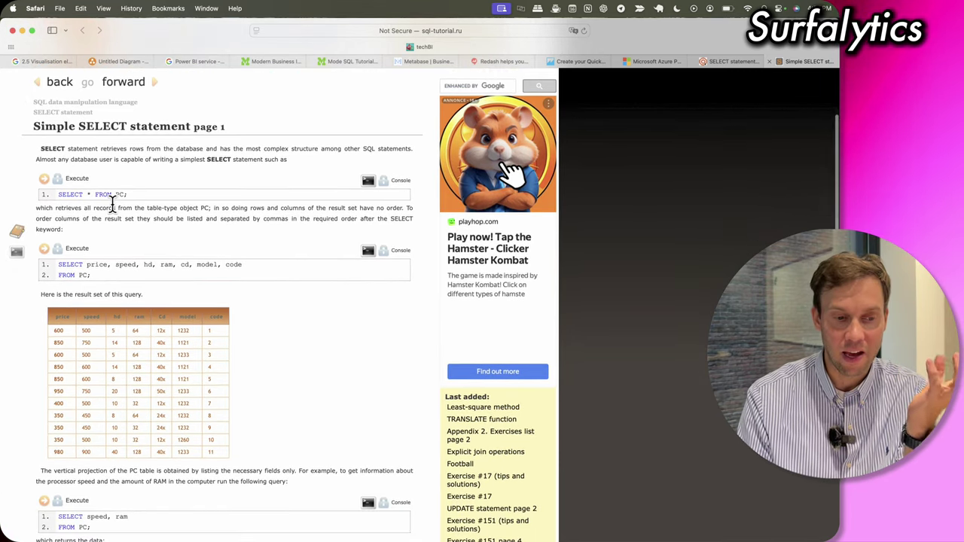
scroll(244, 504, "down", 12)
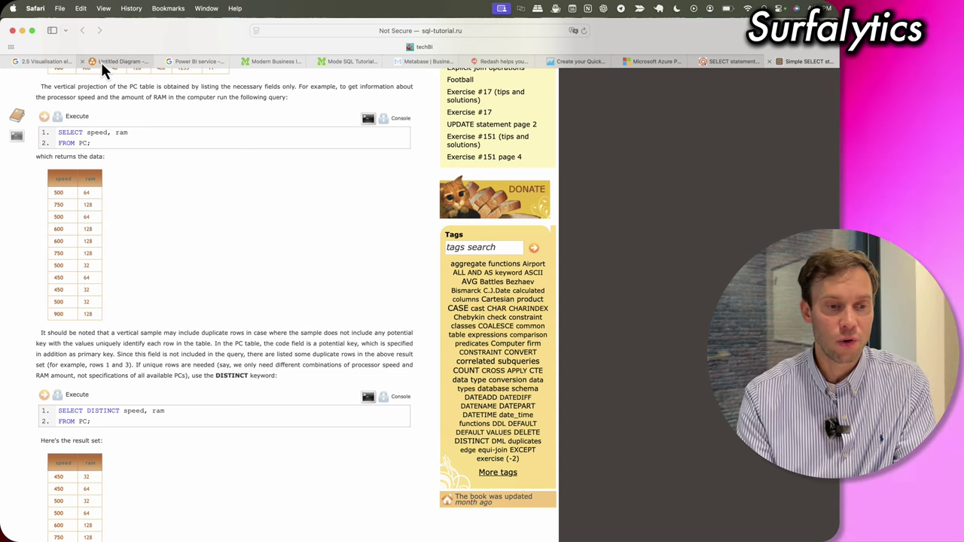
left_click(49, 61)
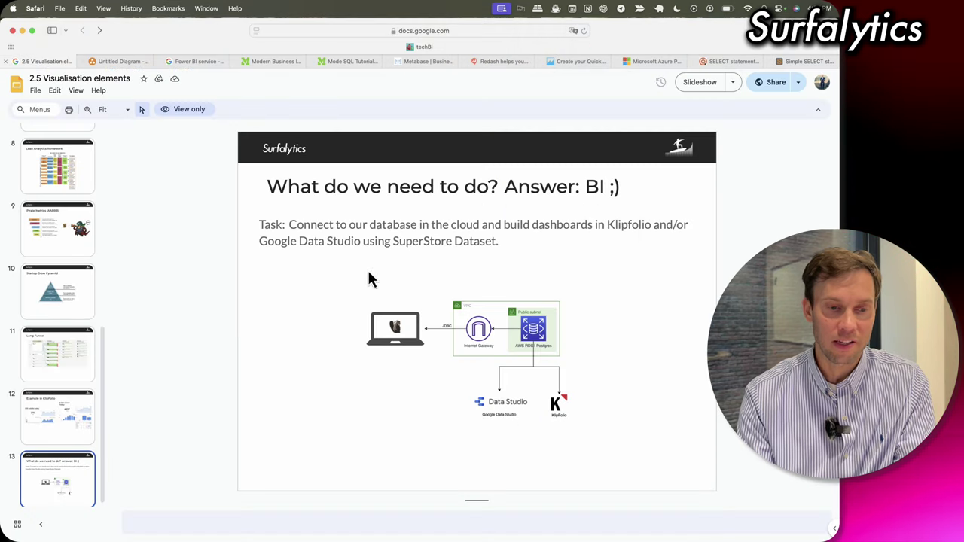